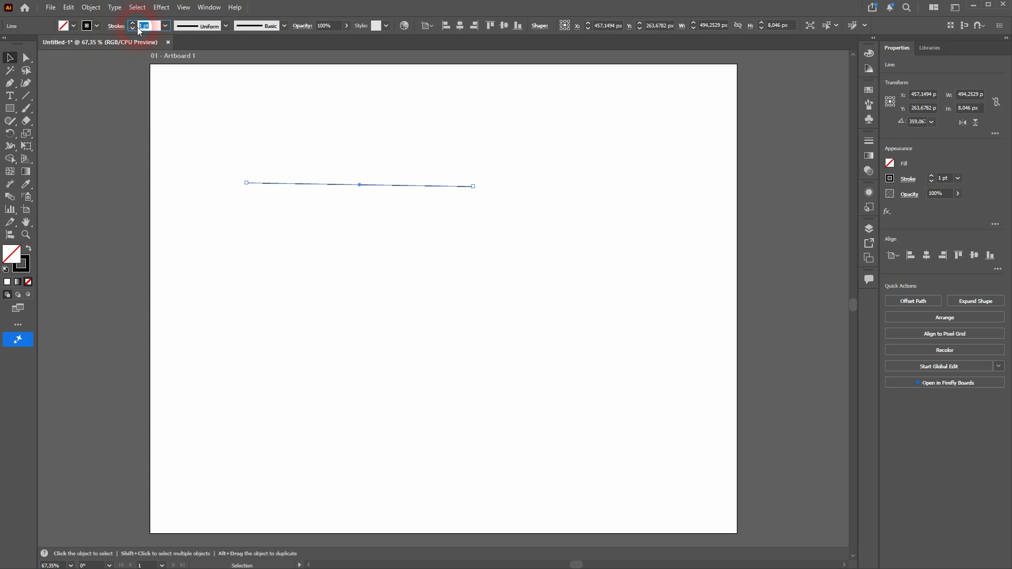
Step: Set the line's stroke weight to 10 pt and move the line down and right toward the artboard's centre
text(10)
key(Return)
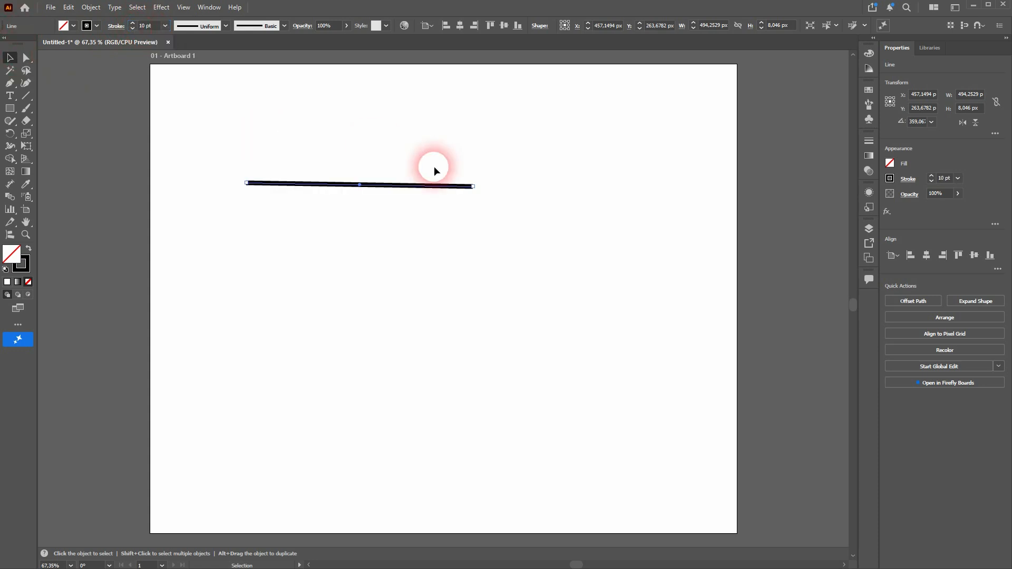
drag(417, 188, 490, 222)
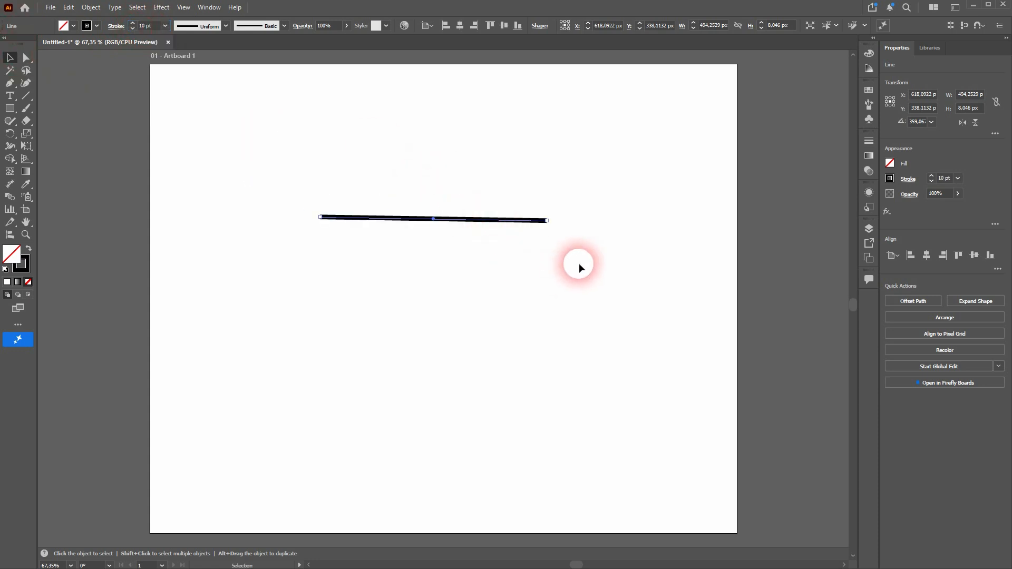
Step: Bend the line into an S-shaped wave with the Reshape tool and pull its left end upward
click(26, 135)
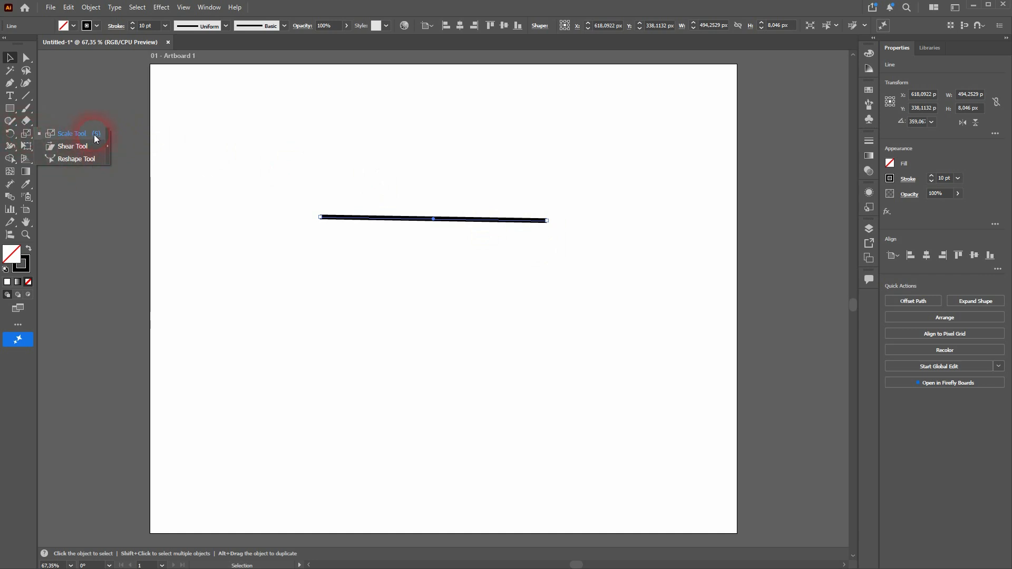
click(75, 160)
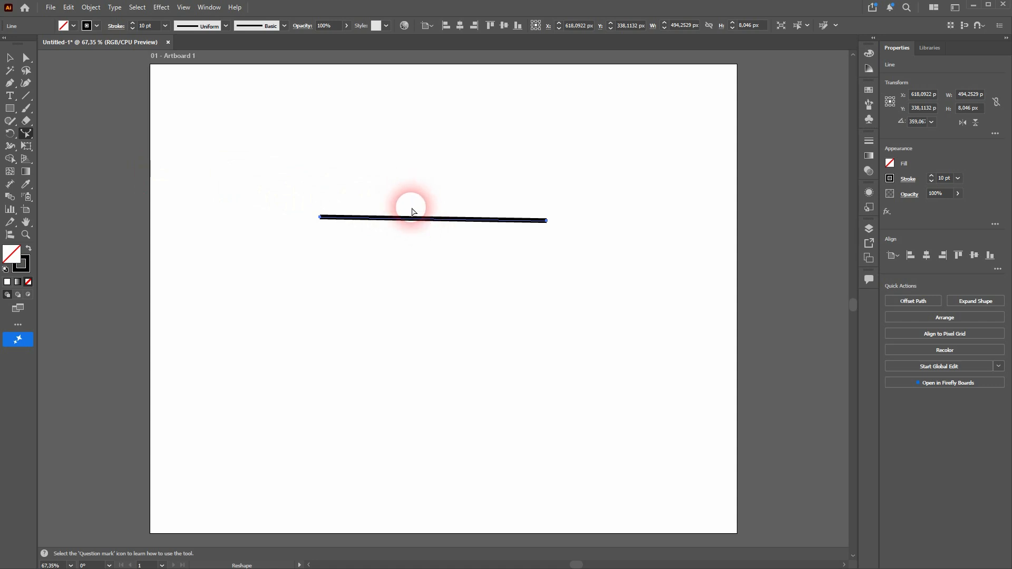
drag(420, 223, 417, 168)
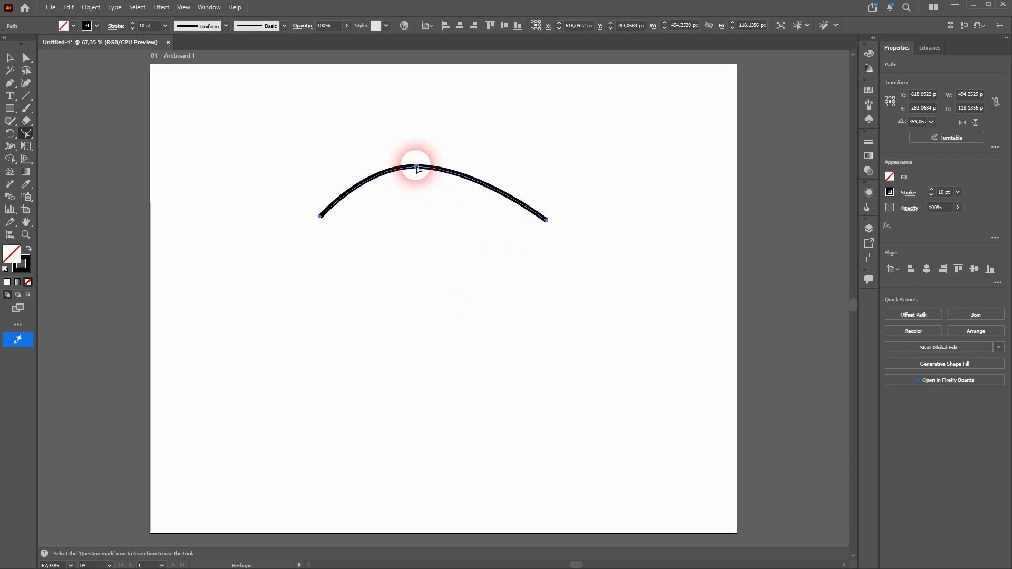
drag(497, 193, 471, 233)
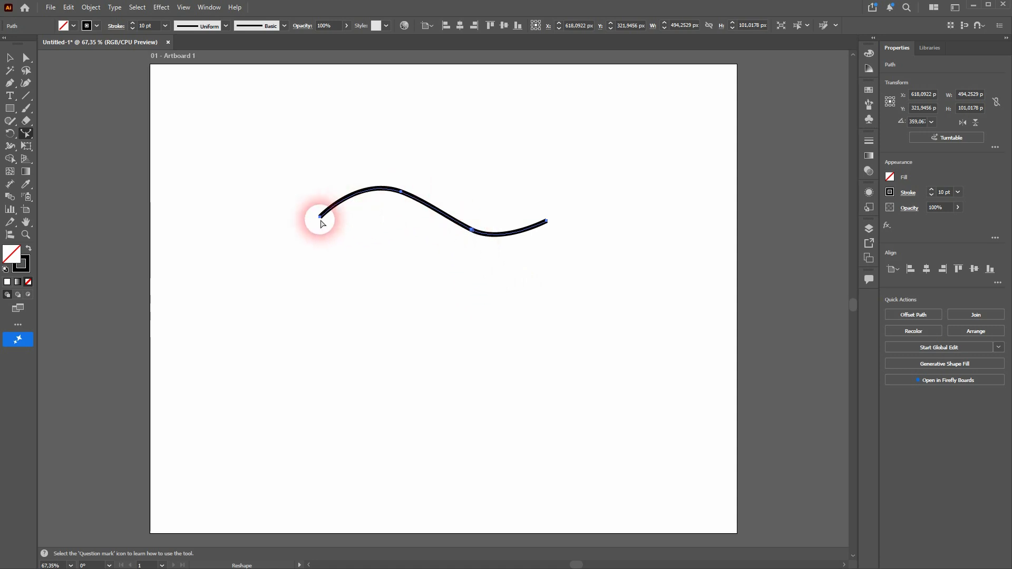
drag(321, 217, 310, 182)
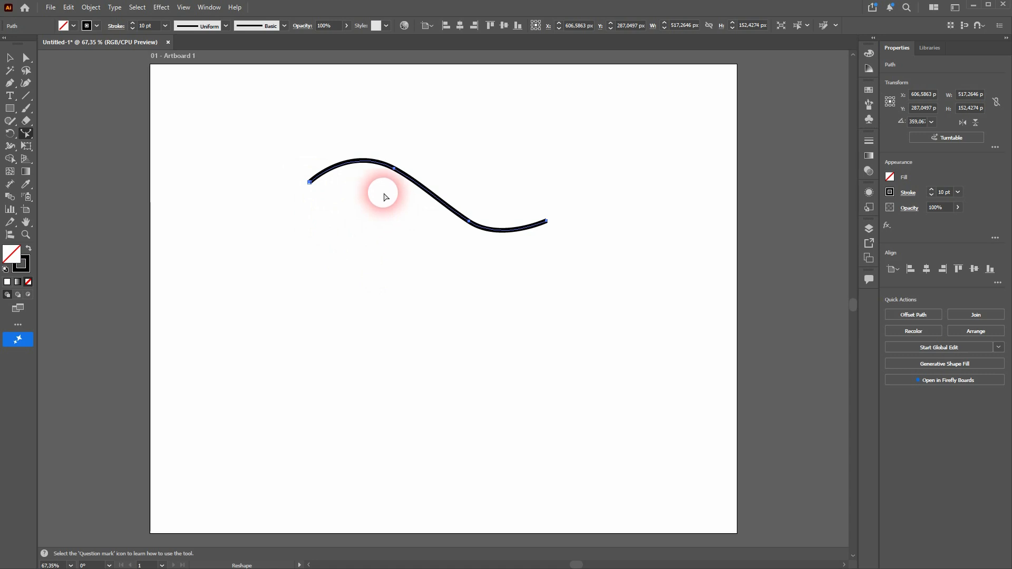
Step: Try to reshape the wave by pulling its right endpoint with the Reshape tool, and undo the change
drag(547, 221, 582, 162)
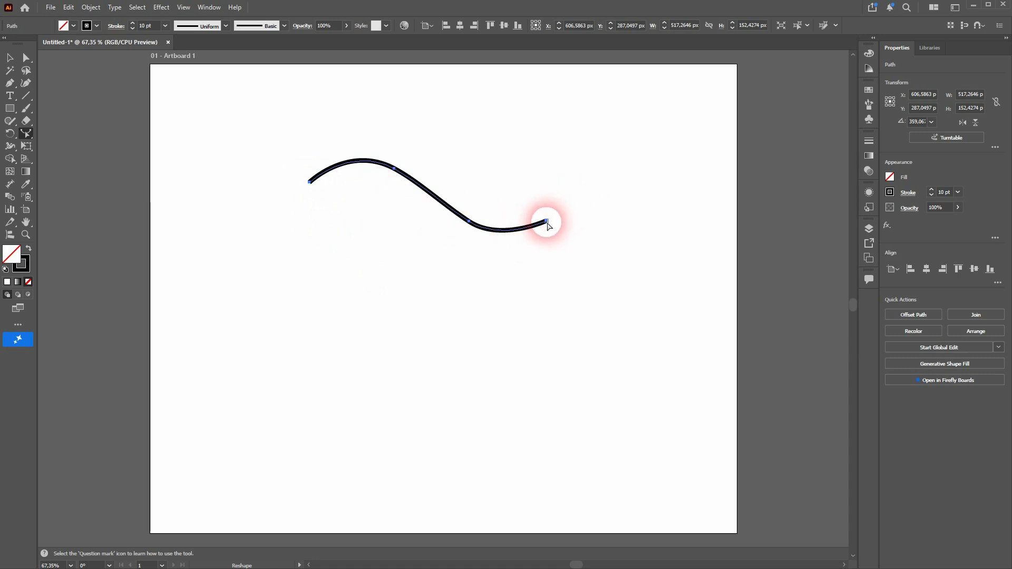
drag(548, 226, 577, 160)
drag(547, 226, 502, 182)
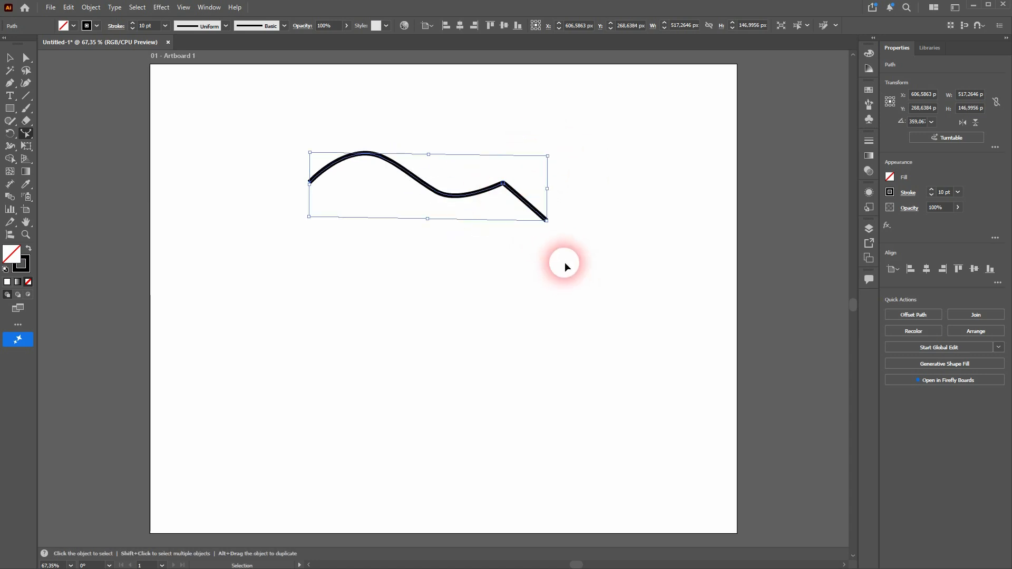
key(ctrl+z)
Step: Move the wave's right endpoint up and right with Direct Selection, and pull a peak and a longer end from it with the Reshape tool
click(26, 58)
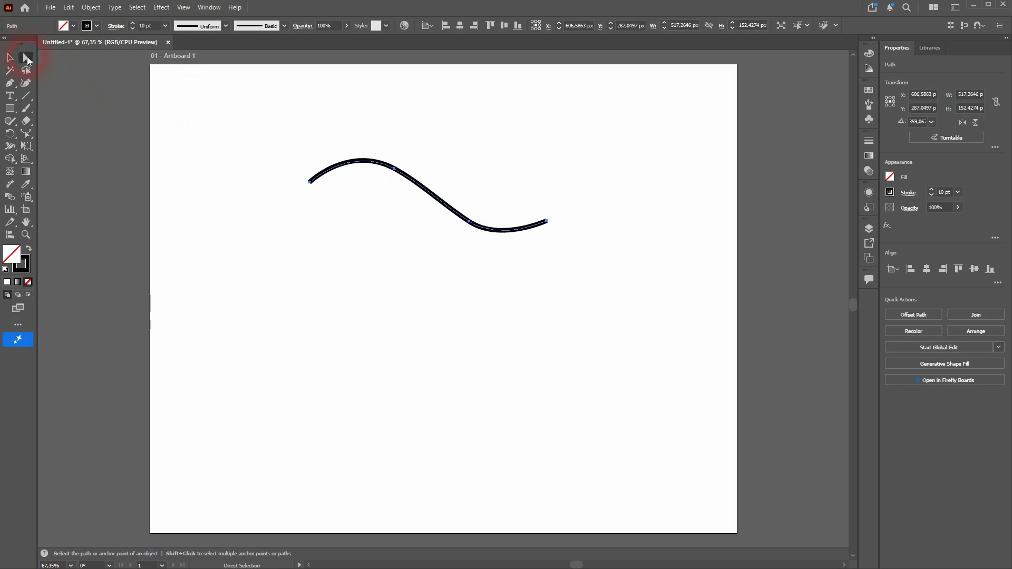
mouse_move(568, 194)
mouse_down()
mouse_move(527, 238)
mouse_move(566, 166)
mouse_move(579, 196)
mouse_up()
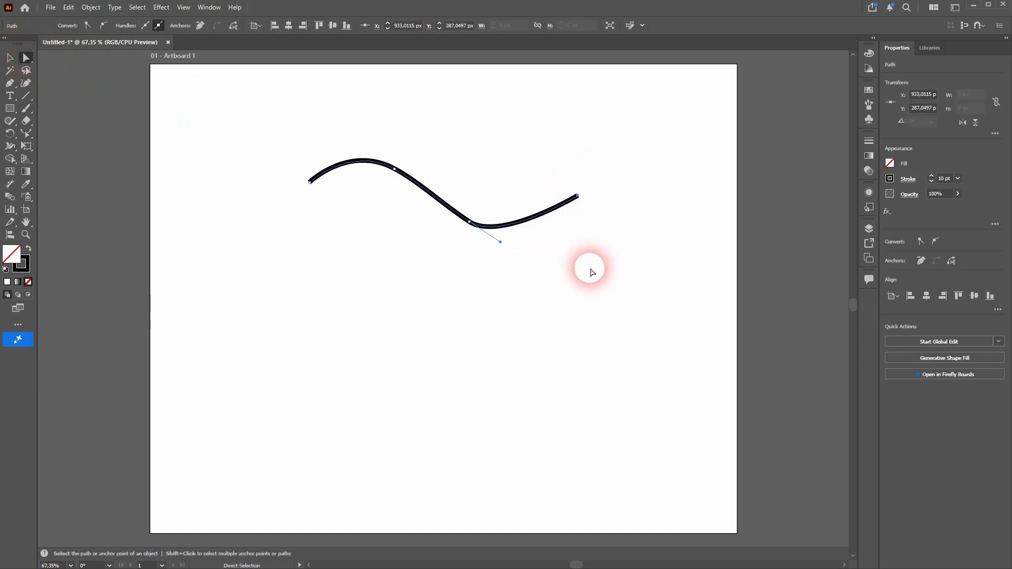
click(30, 134)
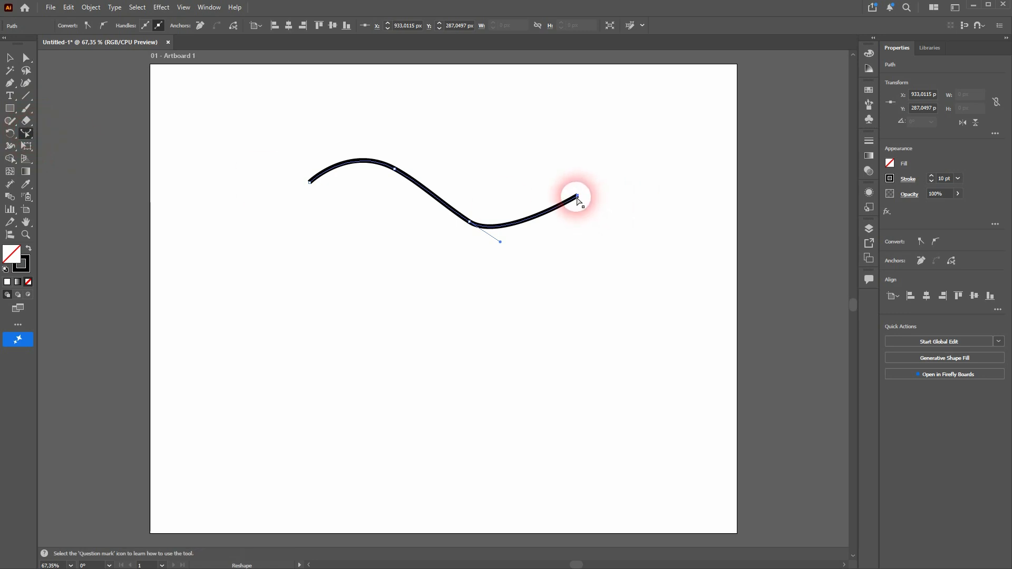
drag(577, 198, 495, 154)
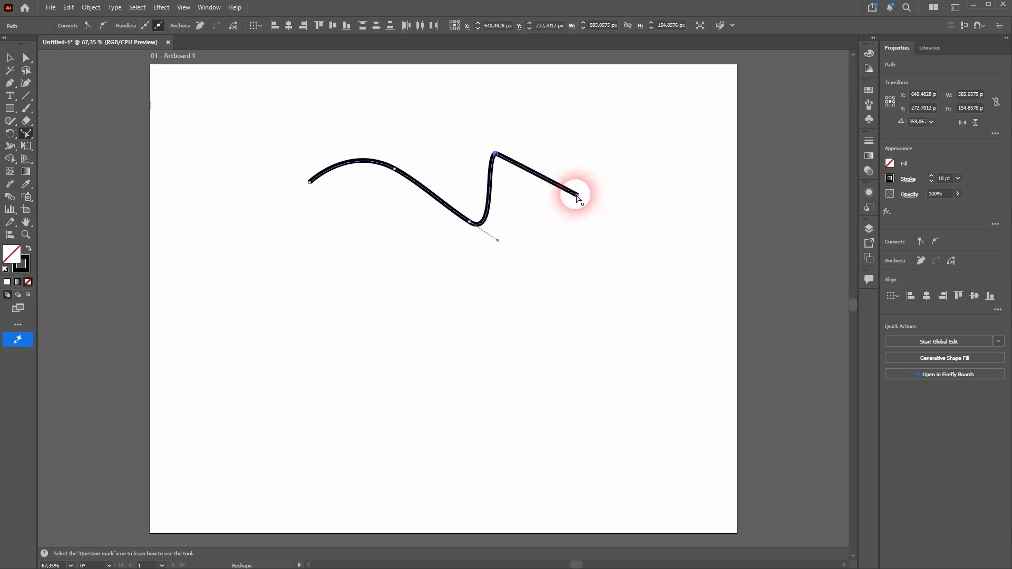
drag(578, 198, 619, 218)
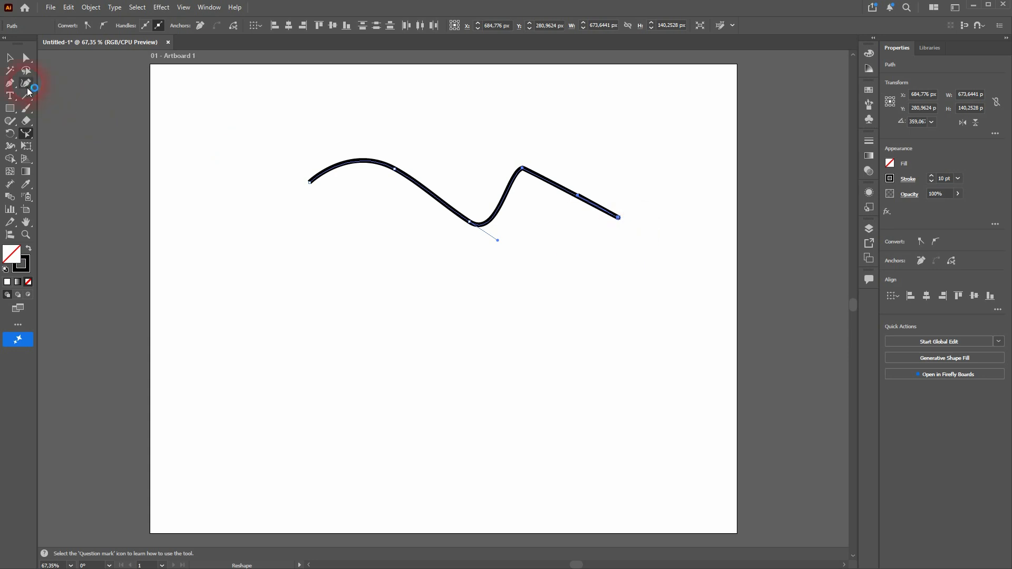
Step: Undo all the line edits until the artboard is empty
click(10, 59)
key(ctrl+z)
key(ctrl+z)
key(ctrl+z)
key(ctrl+z)
key(ctrl+z)
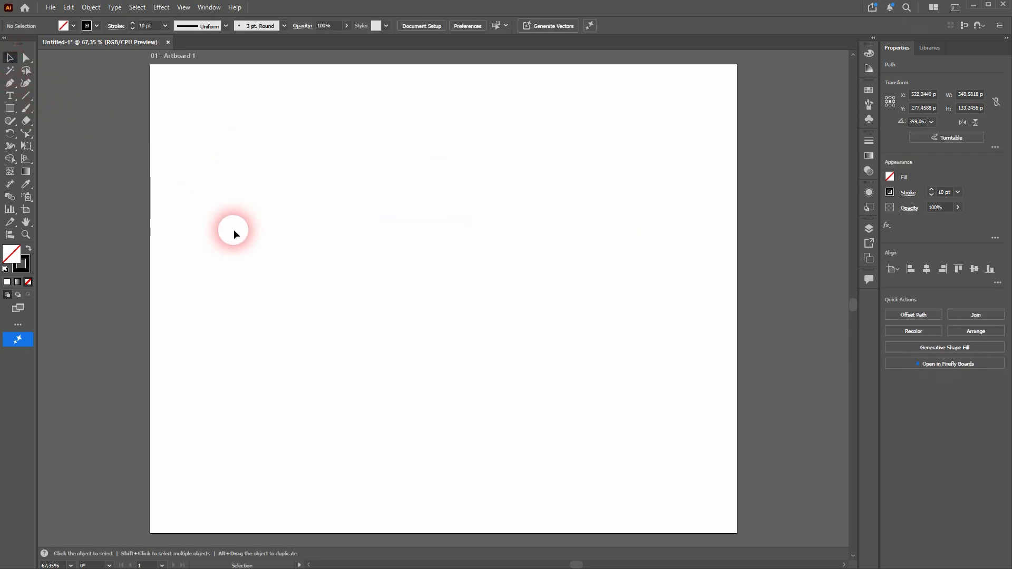
Step: Draw a rectangle about 426 by 326 px and swap its fill and stroke to give it a solid black fill
click(11, 109)
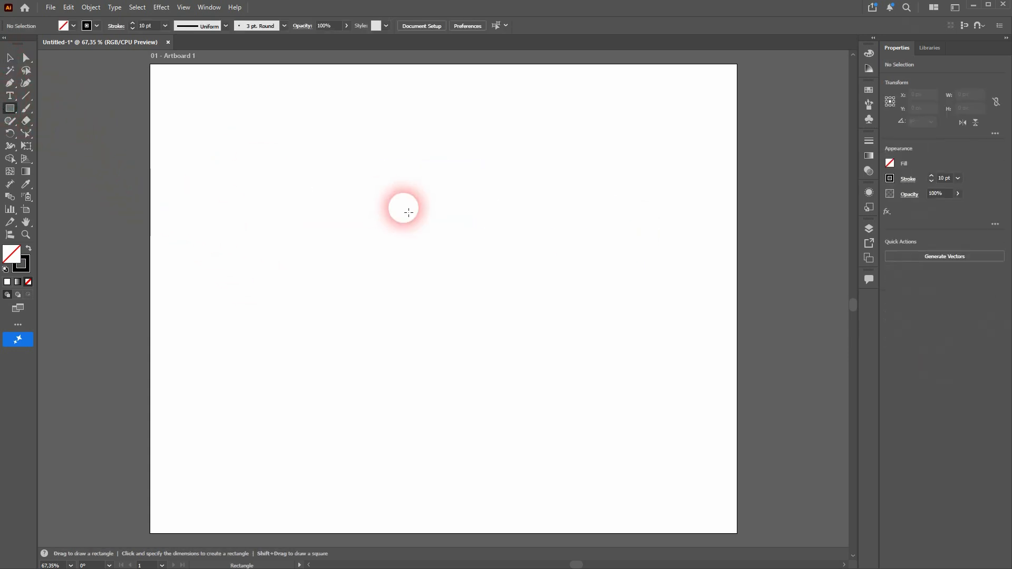
drag(336, 185, 537, 340)
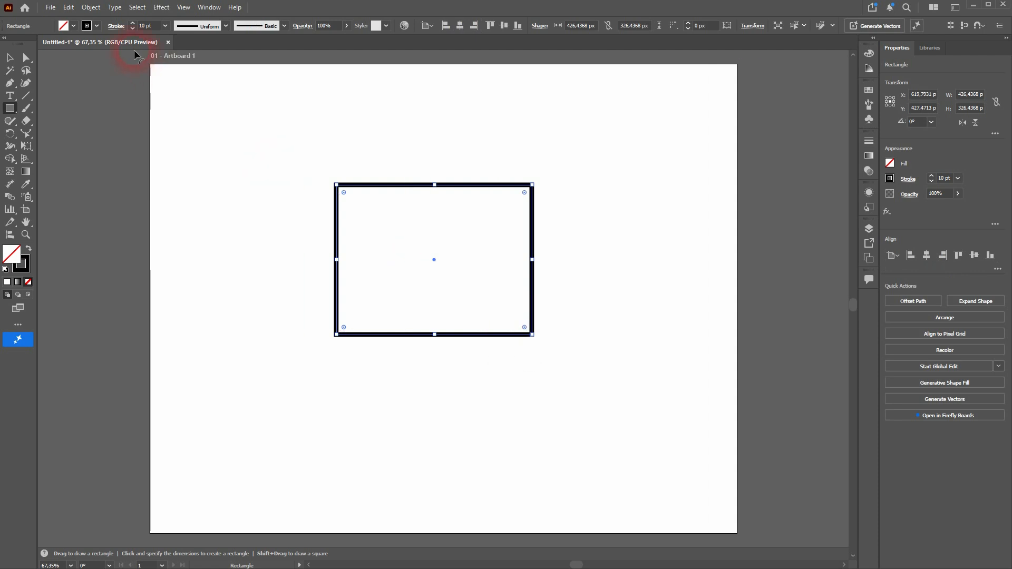
click(30, 252)
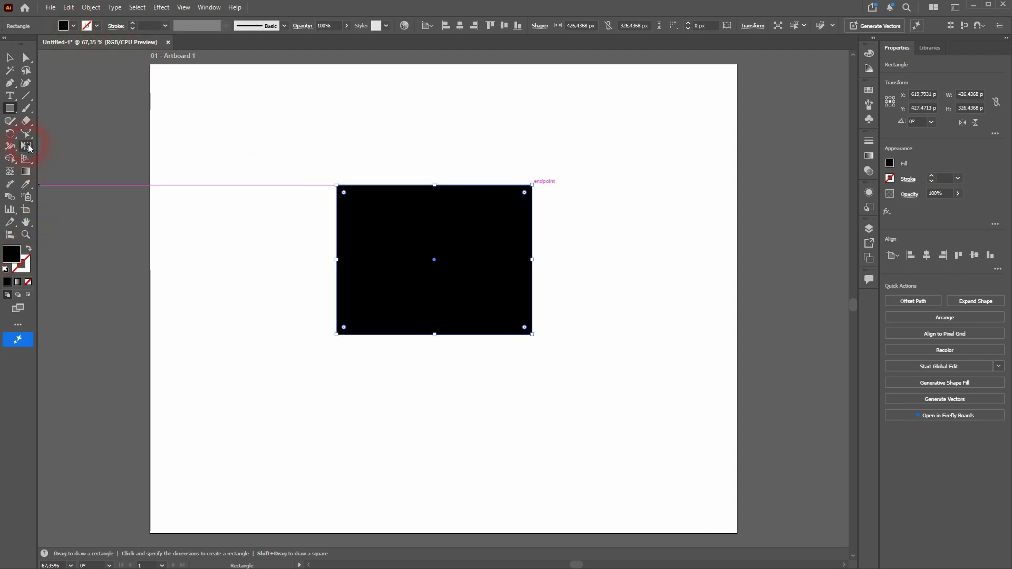
Step: Try to reshape the fully selected rectangle by pulling its right and left edges with the Reshape tool
drag(29, 139, 90, 158)
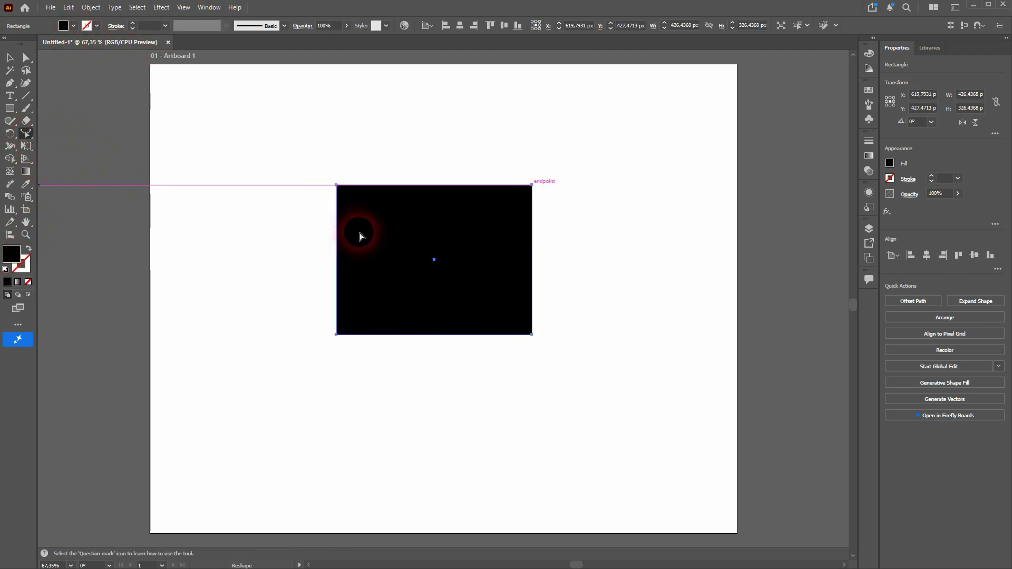
drag(533, 256, 632, 257)
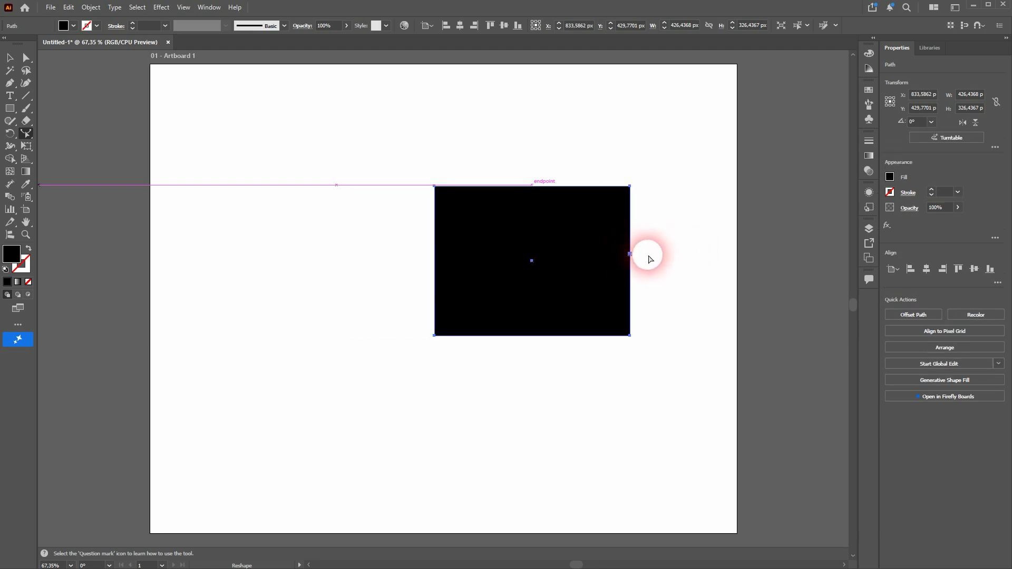
drag(631, 257, 588, 255)
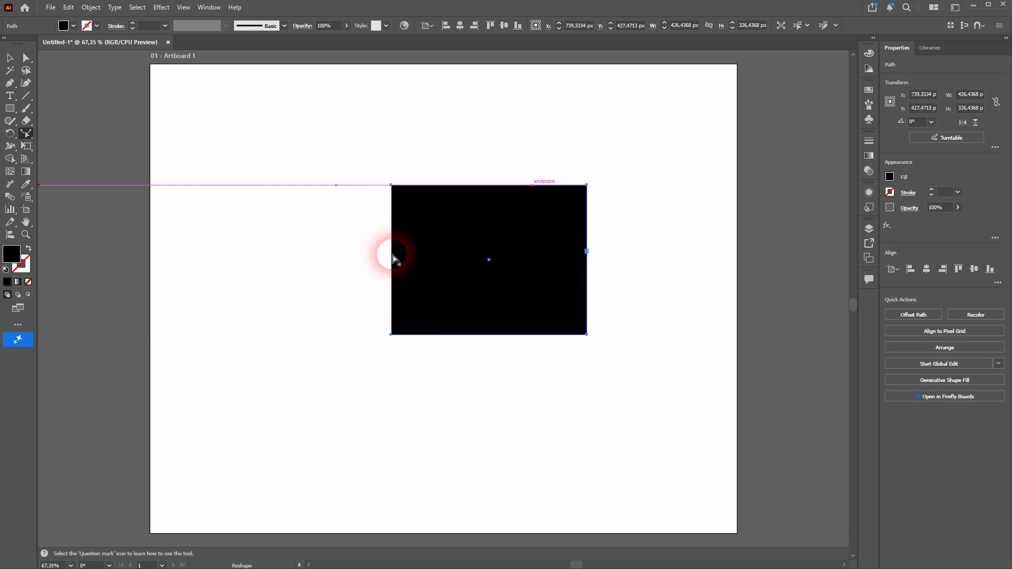
drag(392, 257, 311, 253)
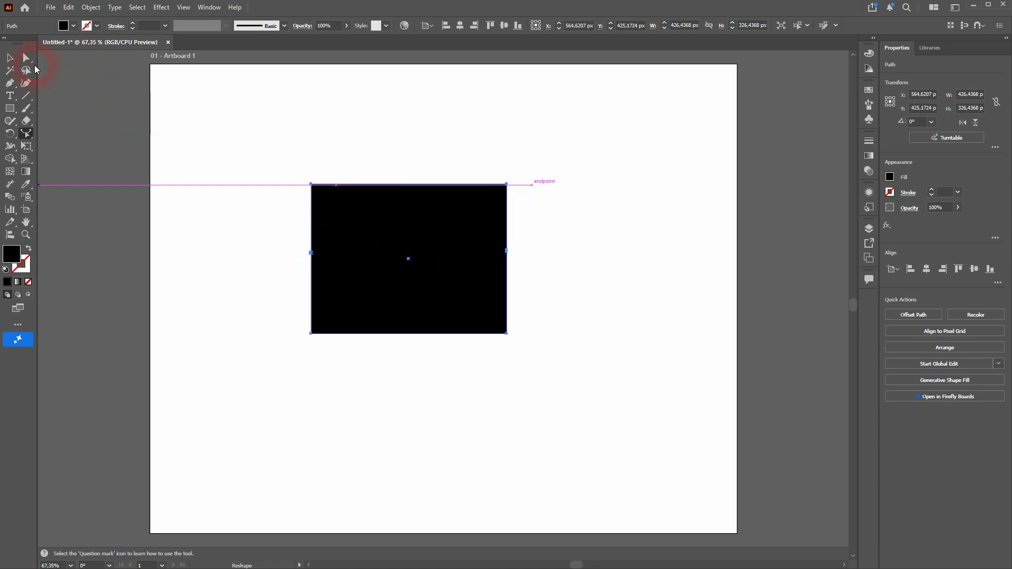
Step: Select only the rectangle's left edge with Direct Selection and pull it outward into a curve with the Reshape tool
click(23, 58)
drag(259, 228, 334, 269)
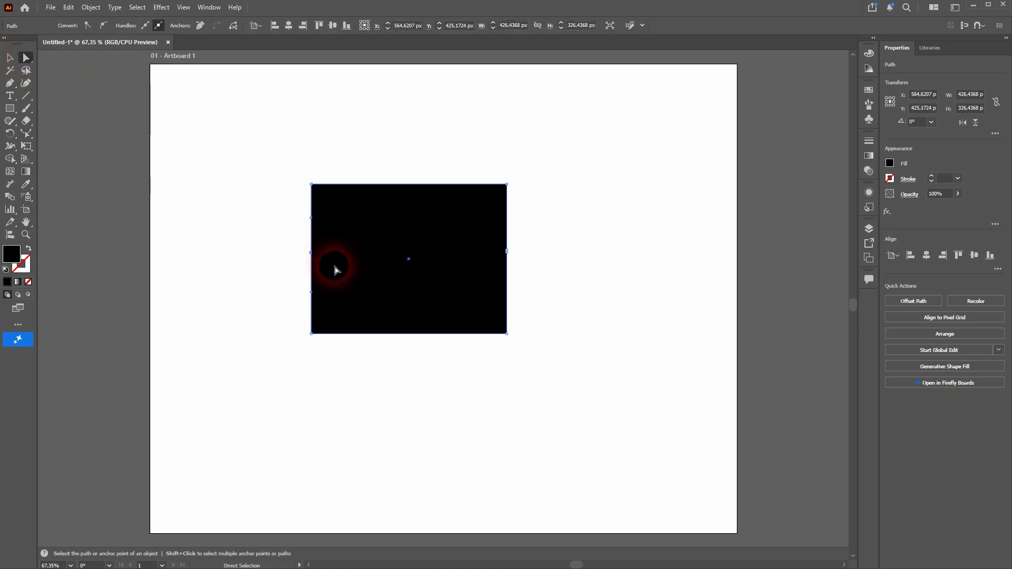
click(27, 132)
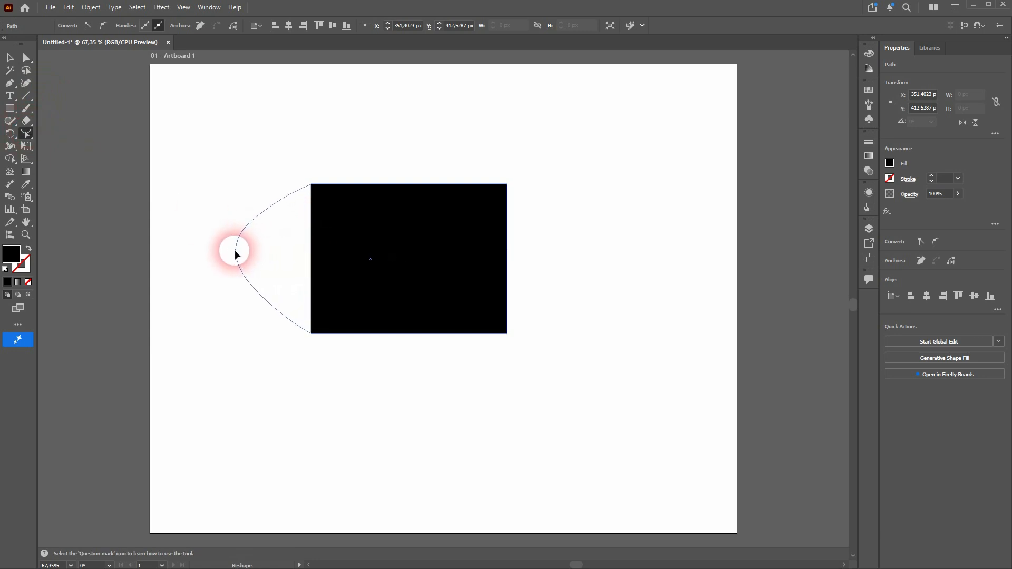
drag(235, 256, 235, 255)
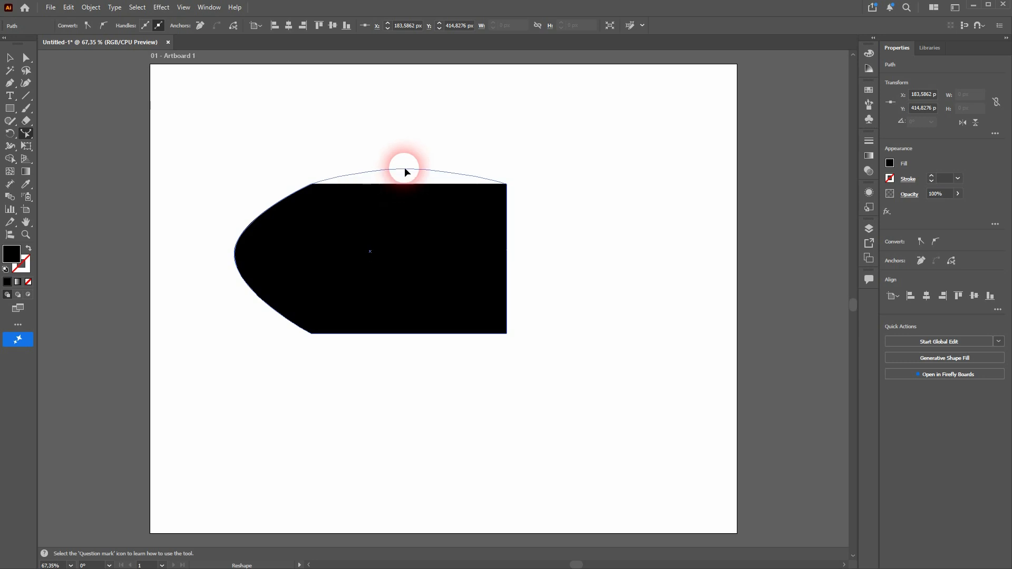
Step: Bow the rectangle's top and bottom edges outward, and pull two pointed bulges out of its right edge with the Reshape tool
drag(407, 133, 407, 129)
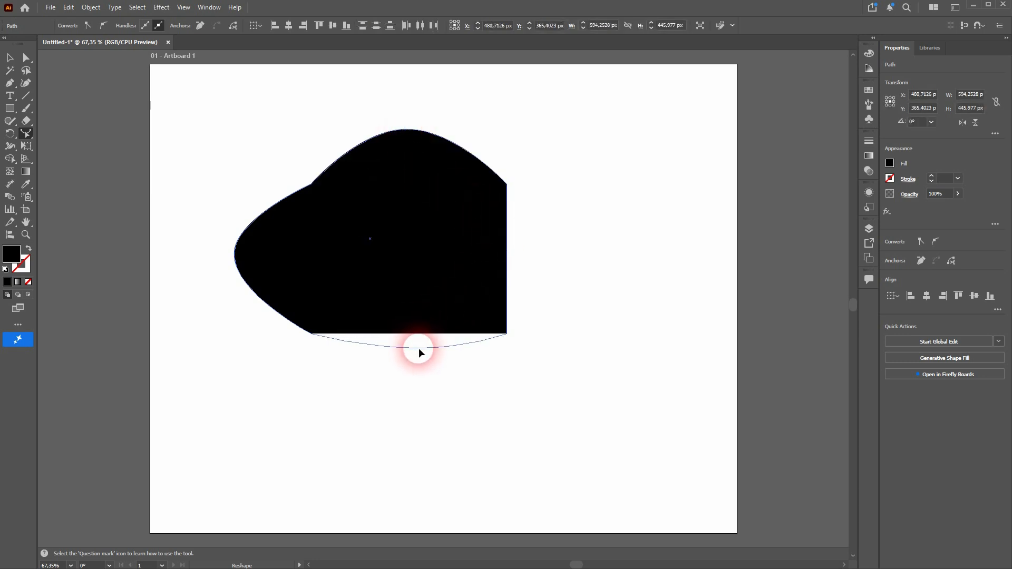
drag(419, 388, 420, 403)
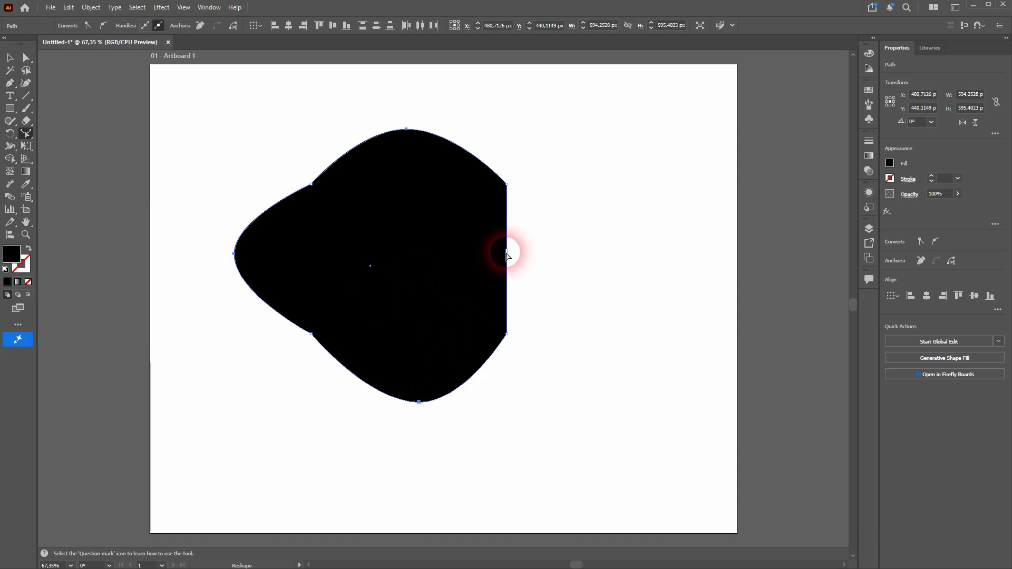
drag(596, 257, 597, 257)
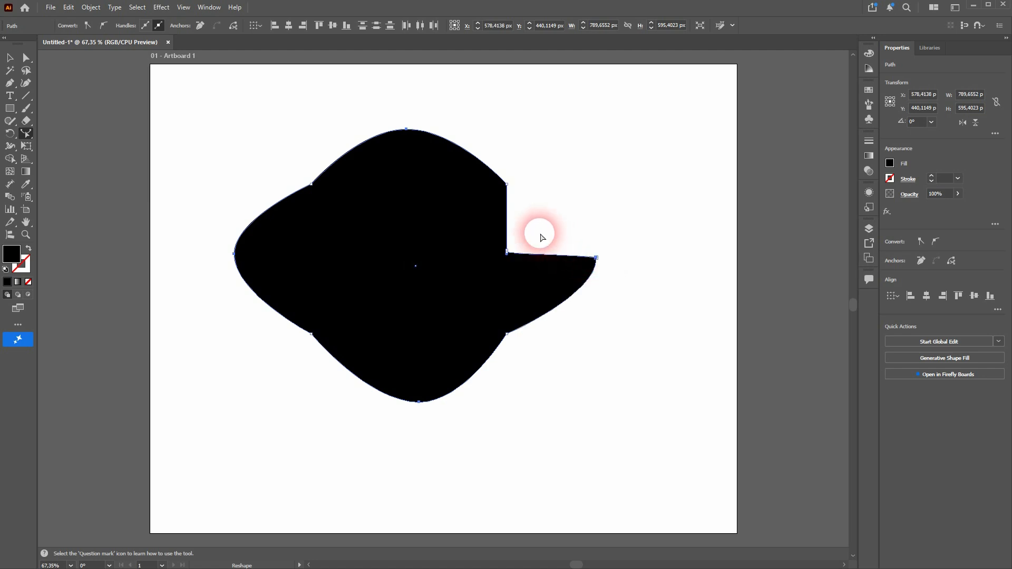
drag(507, 223, 619, 188)
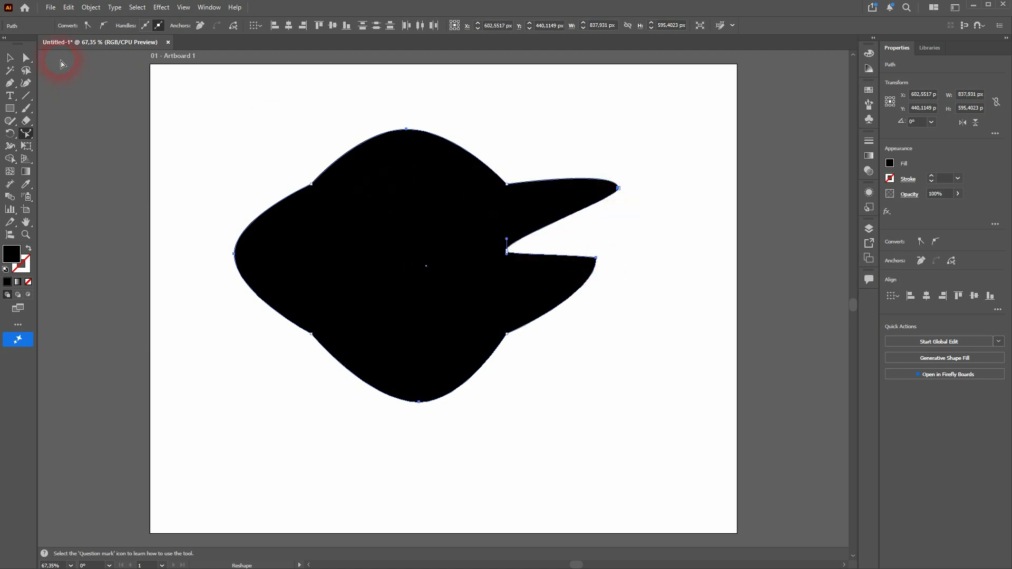
Step: Clear the reshaped rectangle and any leftover outline from the artboard, and activate the Star tool
click(10, 58)
key(Delete)
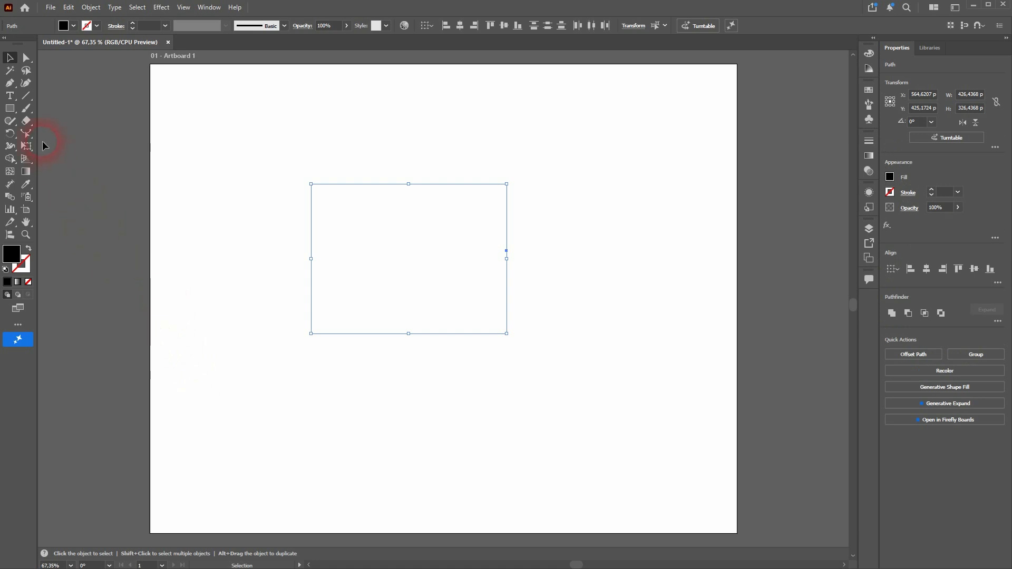
click(10, 108)
drag(10, 109, 74, 158)
drag(629, 242, 720, 342)
key(Delete)
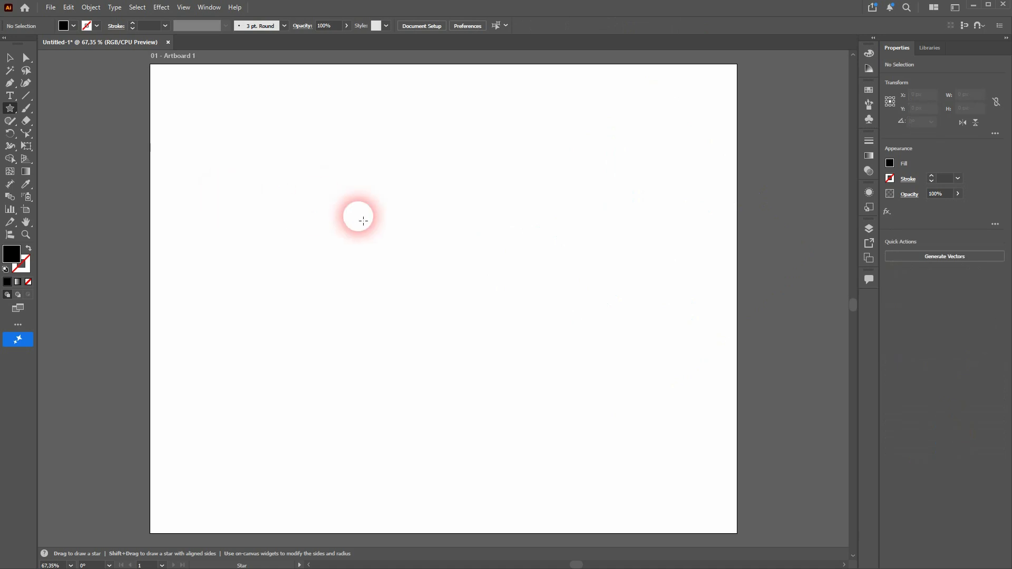
Step: Draw a black five-pointed star about 404 by 424 px and move it toward the artboard's centre
drag(347, 208, 379, 305)
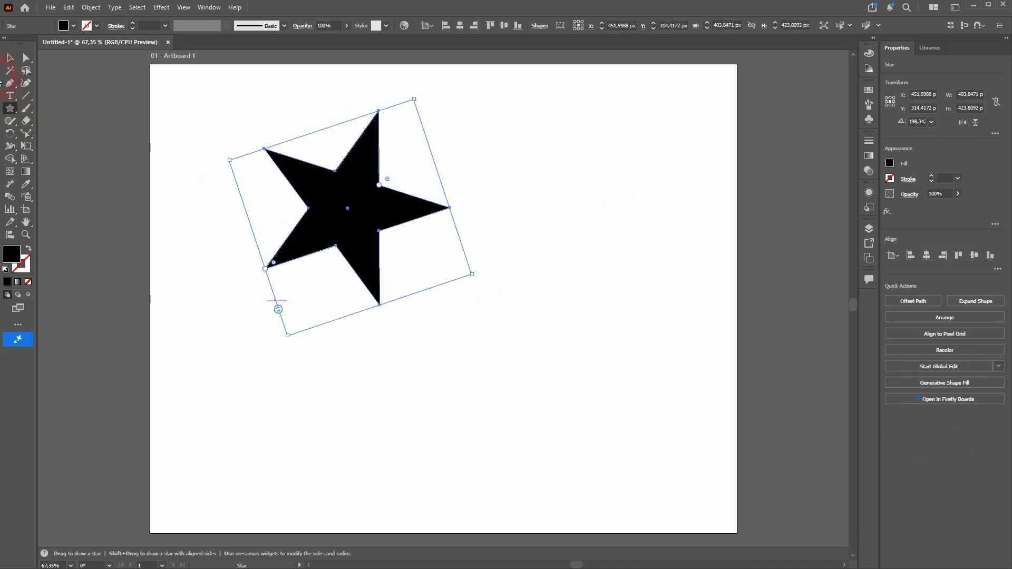
click(16, 61)
drag(371, 231, 495, 284)
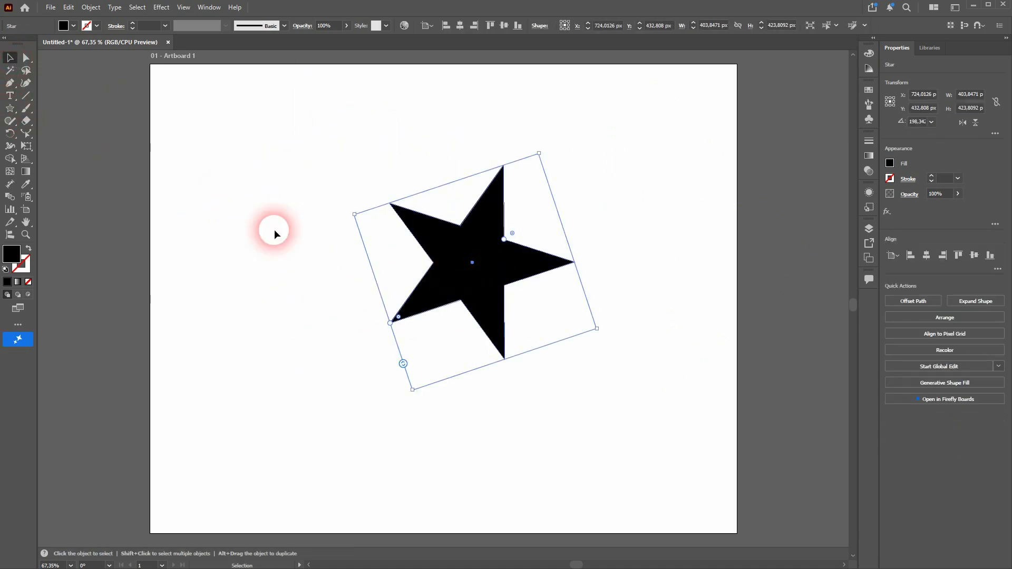
Step: Try to reshape the fully selected star by pulling its upper inner corner to the left with the Reshape tool
drag(29, 139, 81, 157)
click(457, 232)
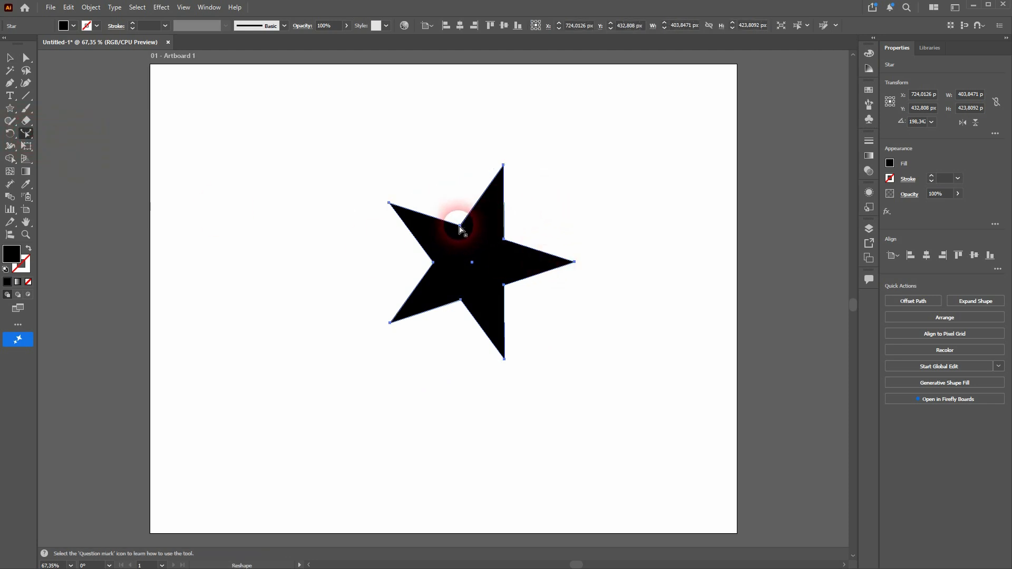
drag(462, 230, 375, 217)
click(486, 240)
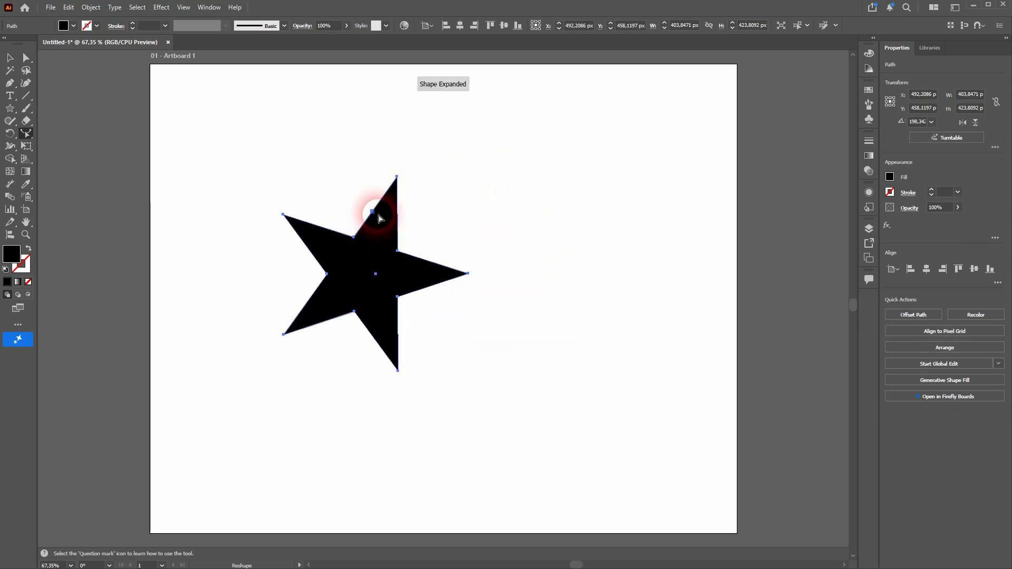
Step: Directly select the star's path and pull rounded bulges out of its left, lower-left and right arms with the Reshape tool
click(26, 57)
drag(372, 158, 436, 190)
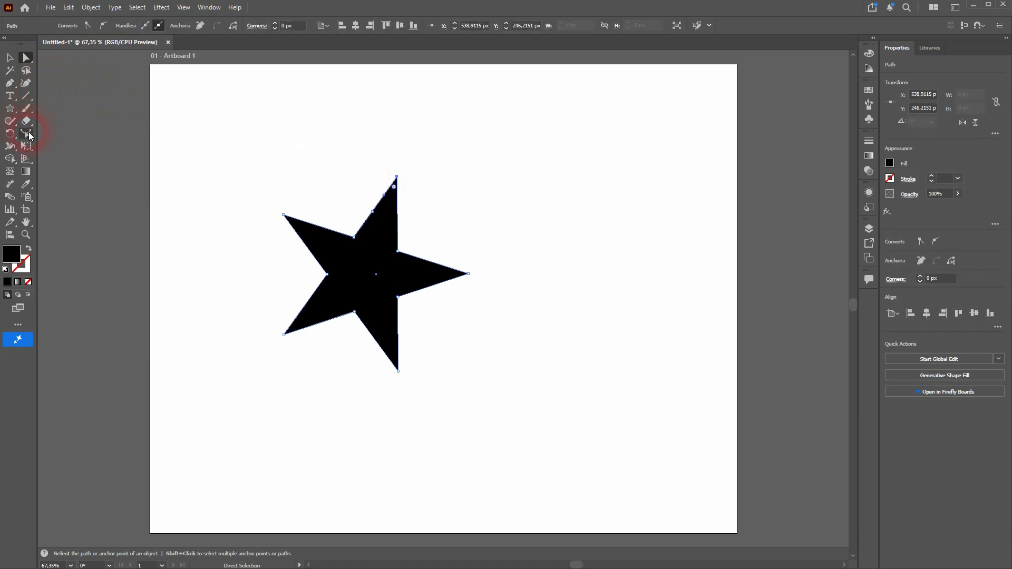
click(29, 135)
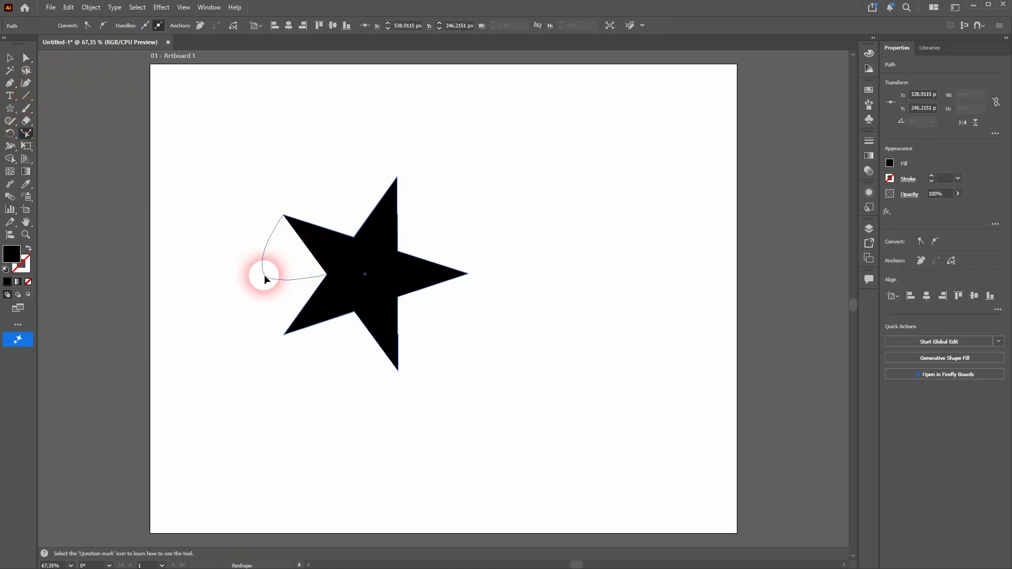
drag(264, 275, 264, 275)
drag(340, 339, 340, 339)
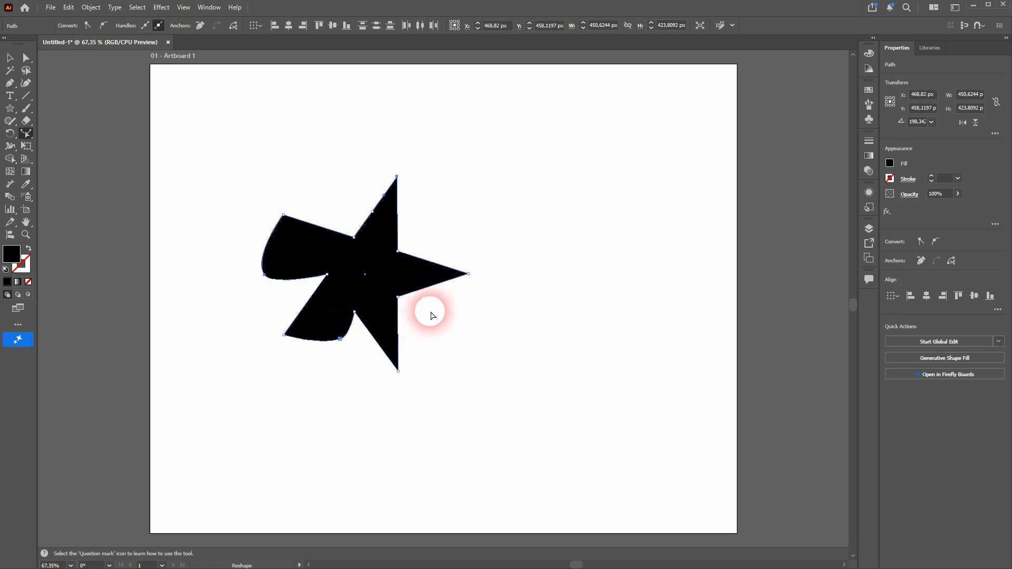
drag(431, 292, 447, 306)
Step: Select the whole star and try to reshape the upper edge of its right arm by pulling it rightward with the Reshape tool
click(9, 58)
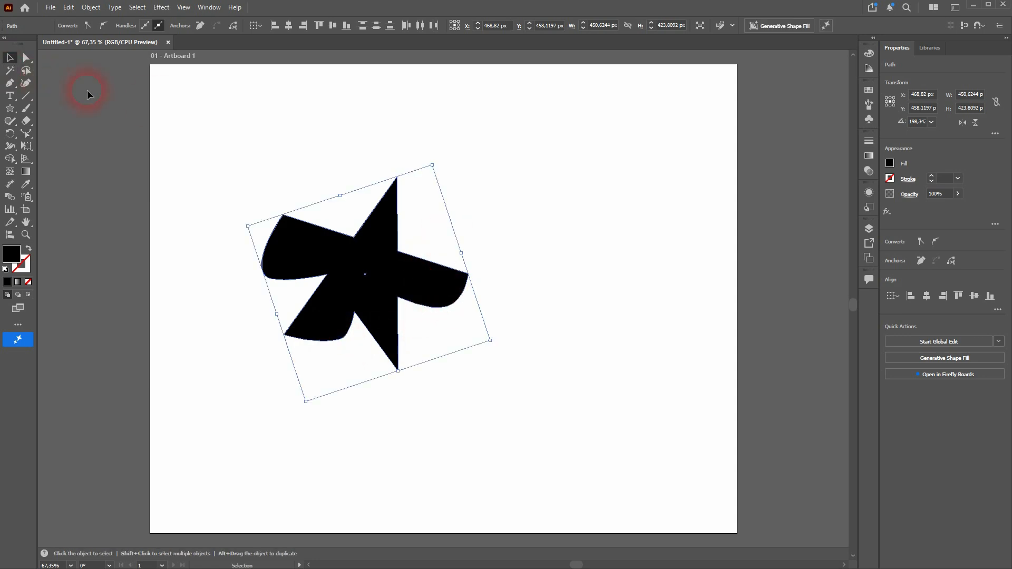
click(440, 320)
click(405, 278)
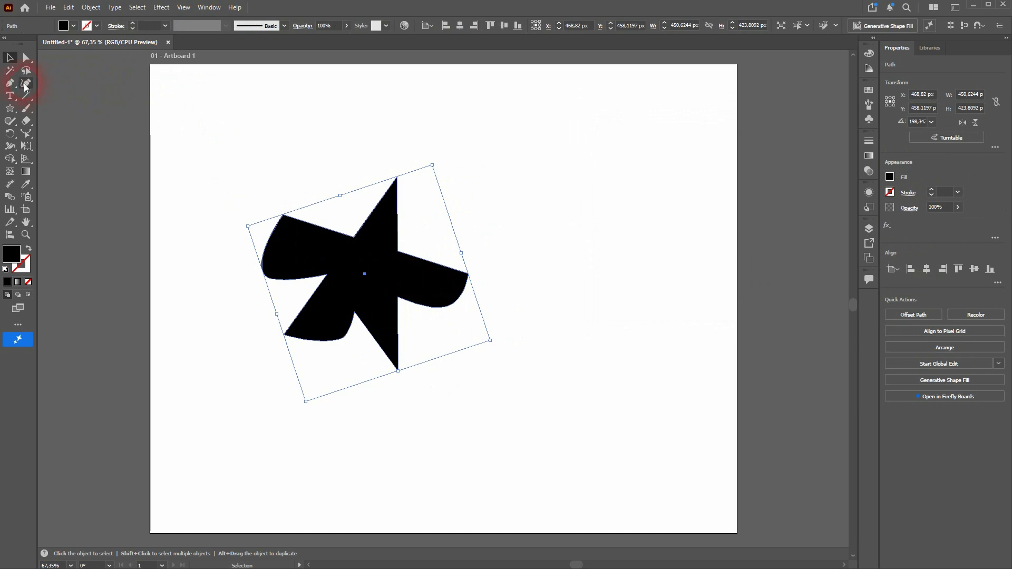
click(26, 133)
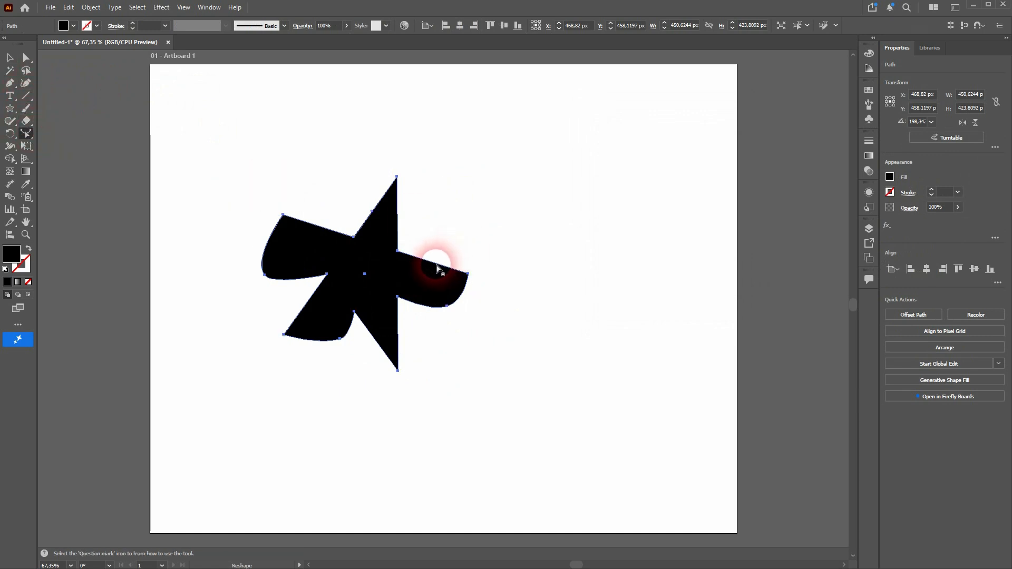
drag(437, 265, 564, 237)
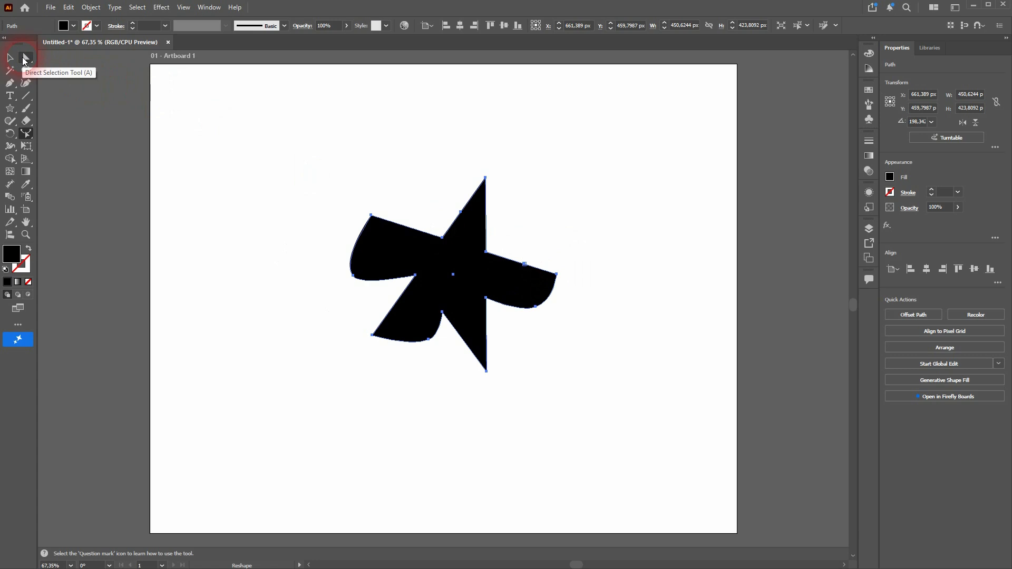
Step: Directly select the star's path and bow both edges of its lower arm outward with the Reshape tool
click(25, 59)
click(391, 241)
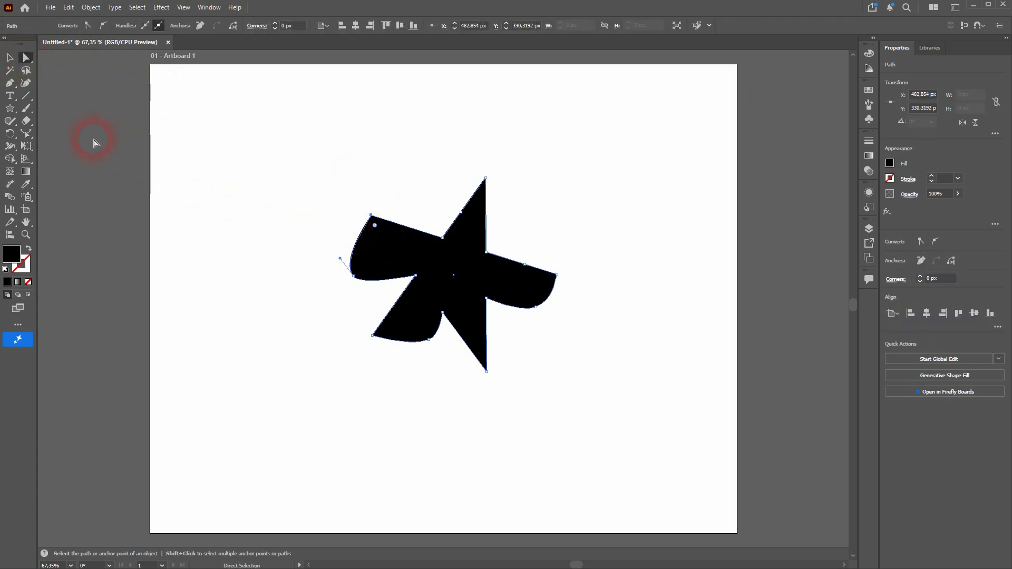
click(27, 134)
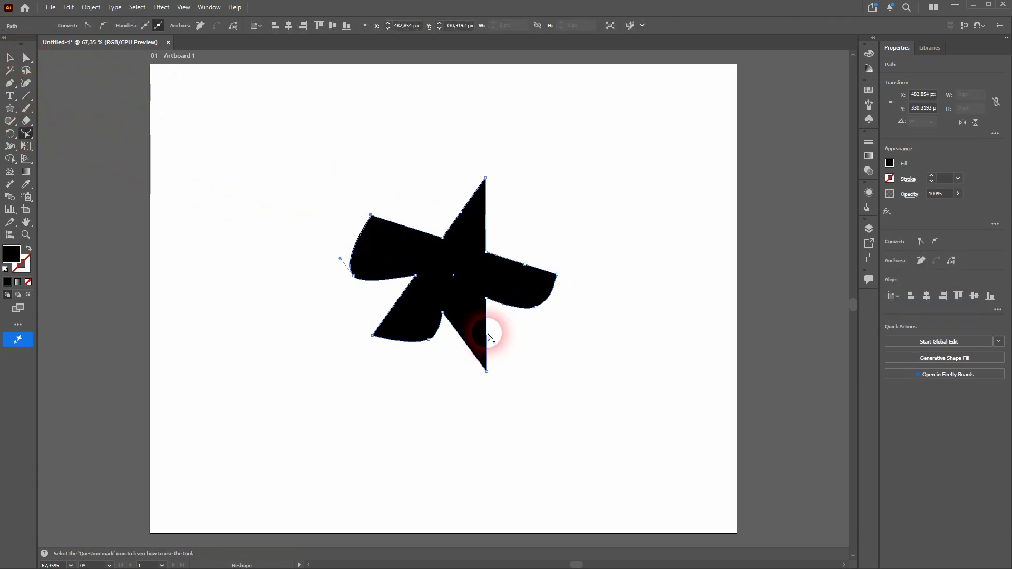
drag(486, 336, 460, 360)
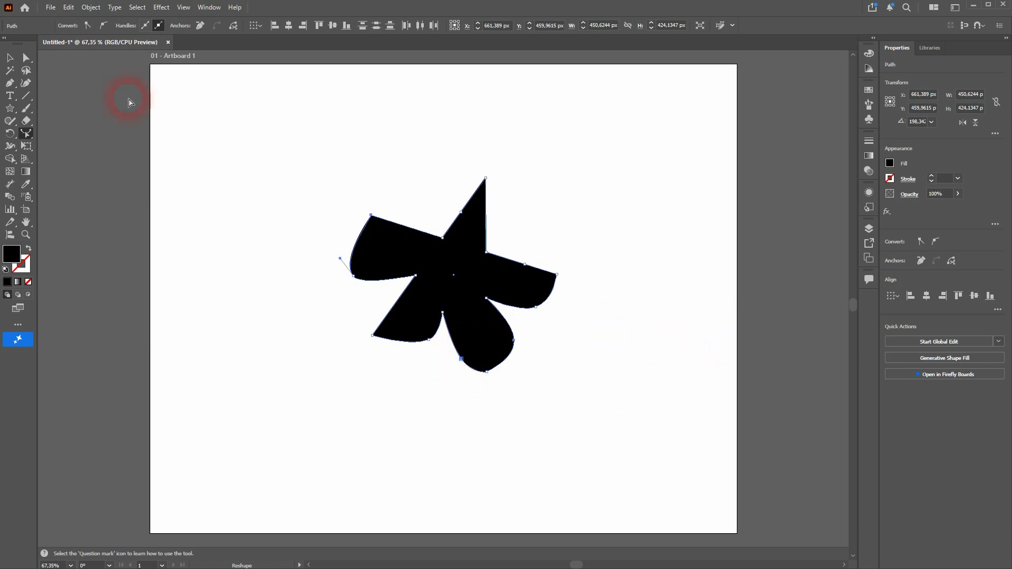
Step: Delete the reshaped star along with all its leftover pieces from the artboard
click(12, 57)
key(Delete)
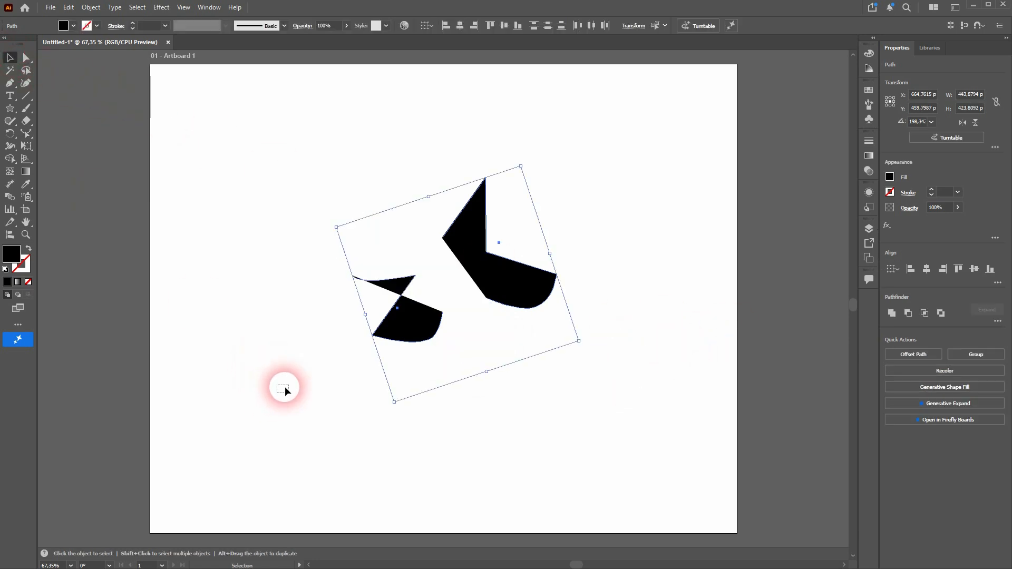
drag(278, 393, 709, 136)
key(Delete)
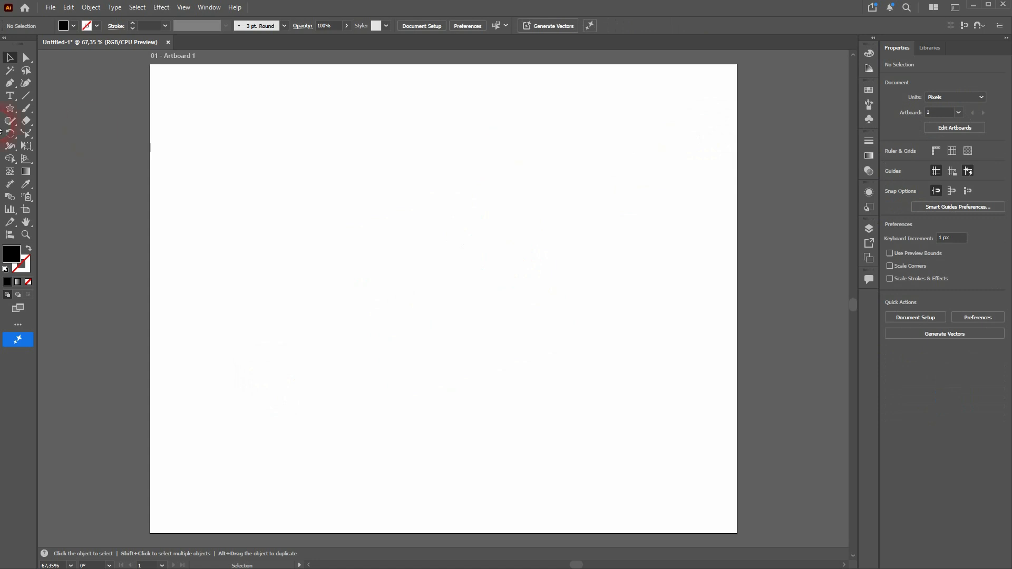
Step: Draw a spiral about 528 by 424 px near the artboard's centre with the Spiral tool
click(9, 110)
click(26, 96)
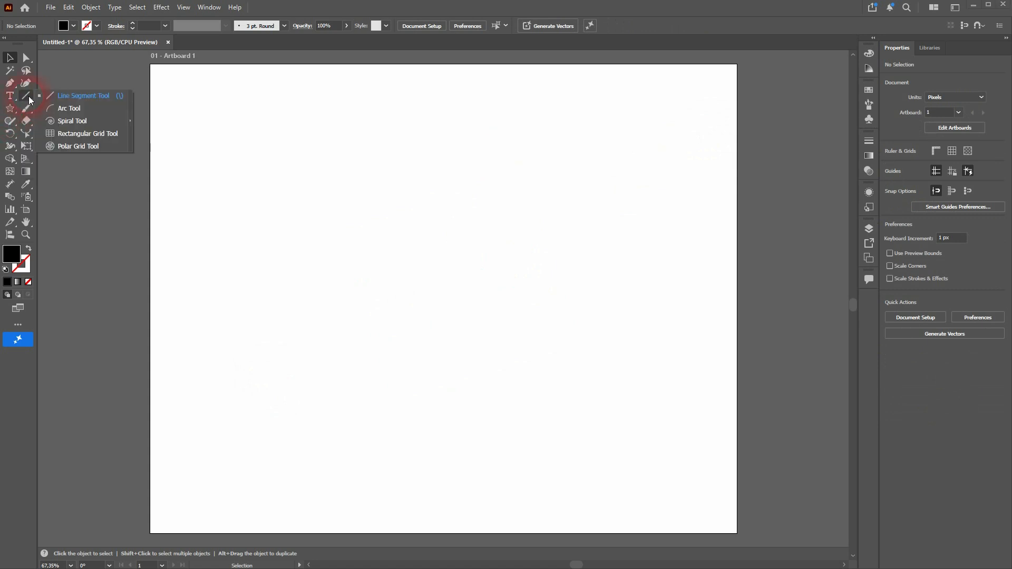
click(71, 124)
drag(425, 242, 557, 252)
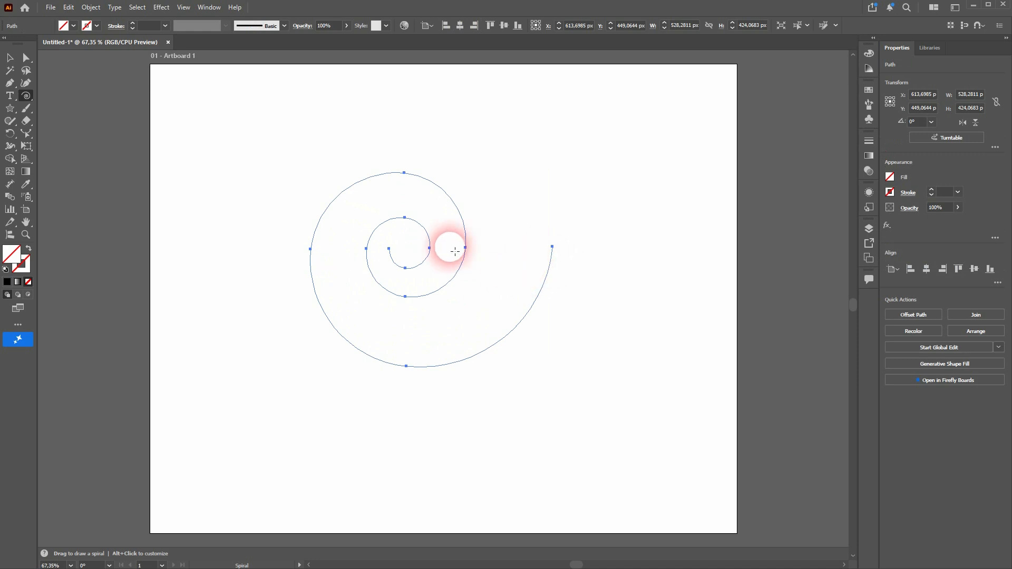
Step: Give the spiral a black stroke and set its weight to 10 pt
click(98, 26)
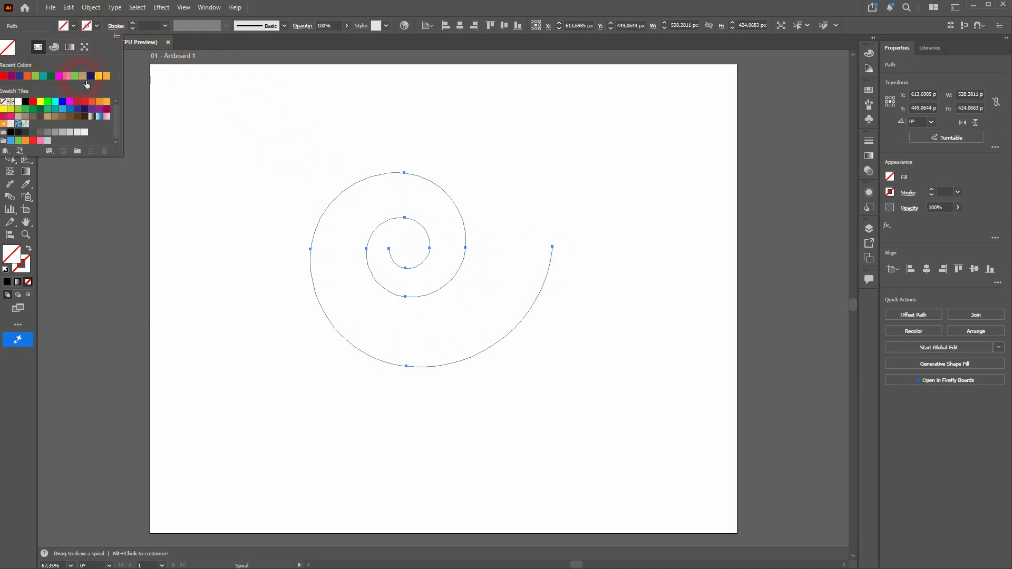
click(26, 103)
click(157, 37)
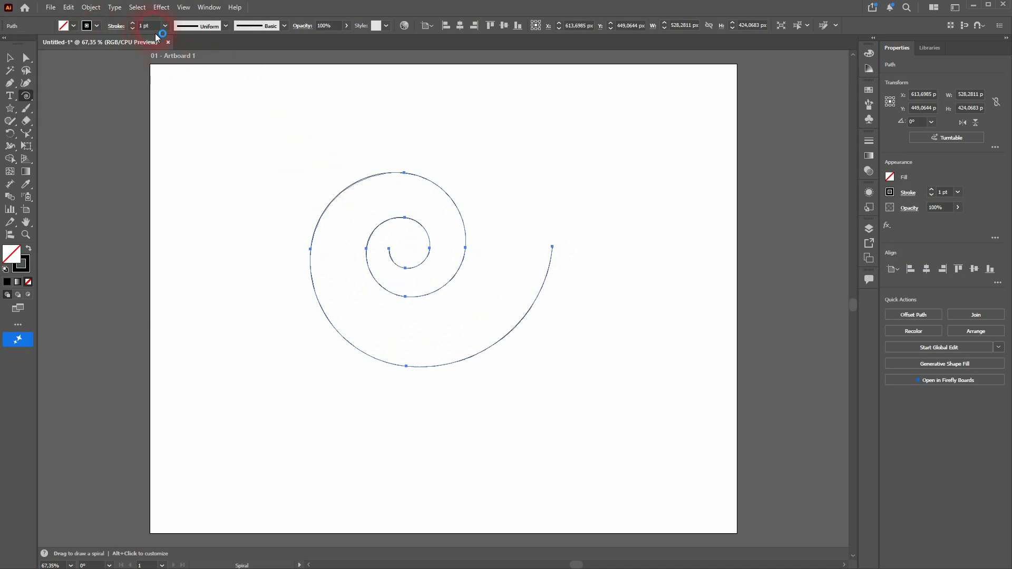
text(5)
key(Return)
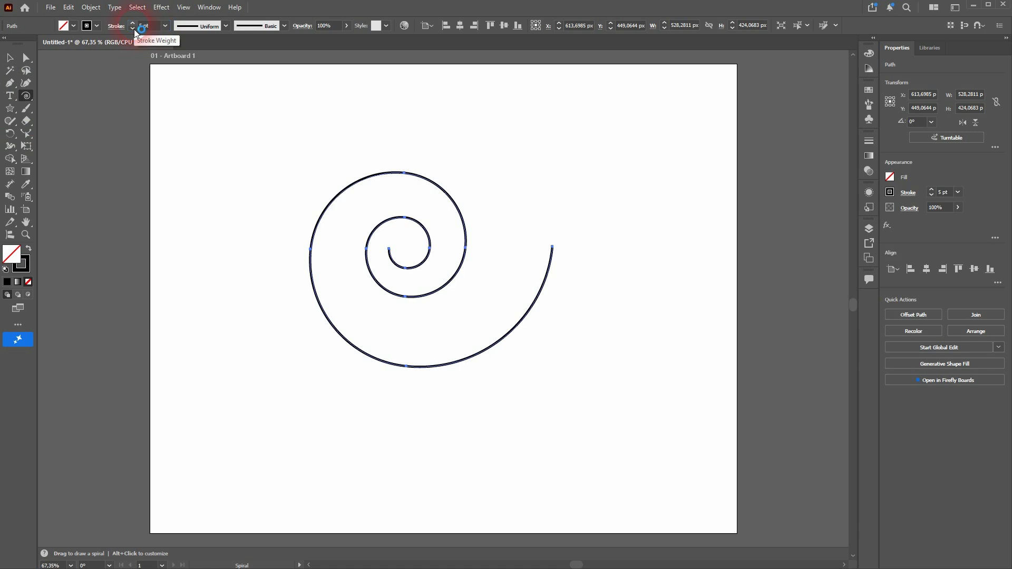
drag(154, 27, 115, 32)
text(10)
click(80, 90)
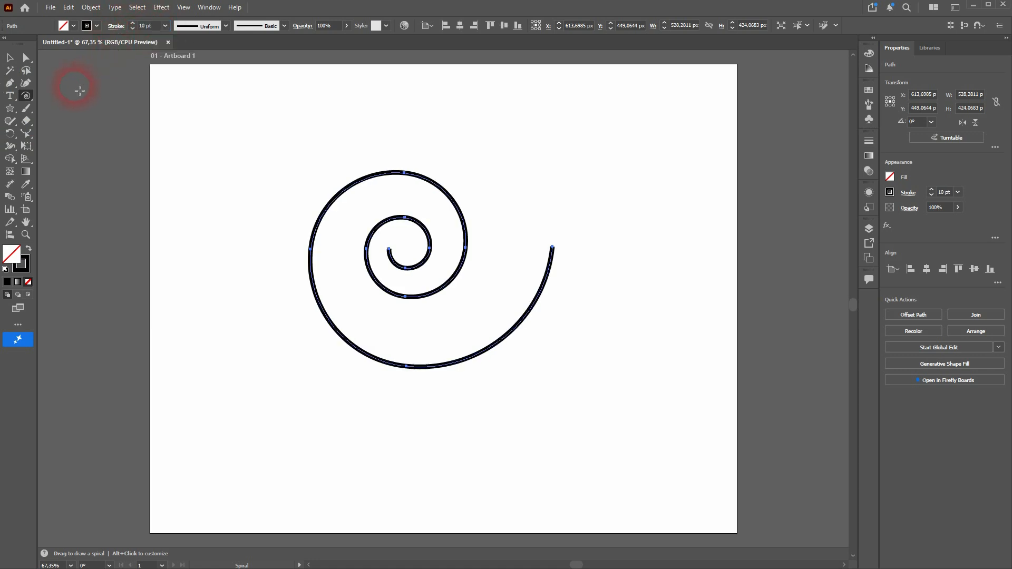
Step: Stretch the spiral with the Reshape tool, pulling its inner end to the artboard's lower left and its outer end past the right edge
click(12, 62)
drag(29, 136, 72, 154)
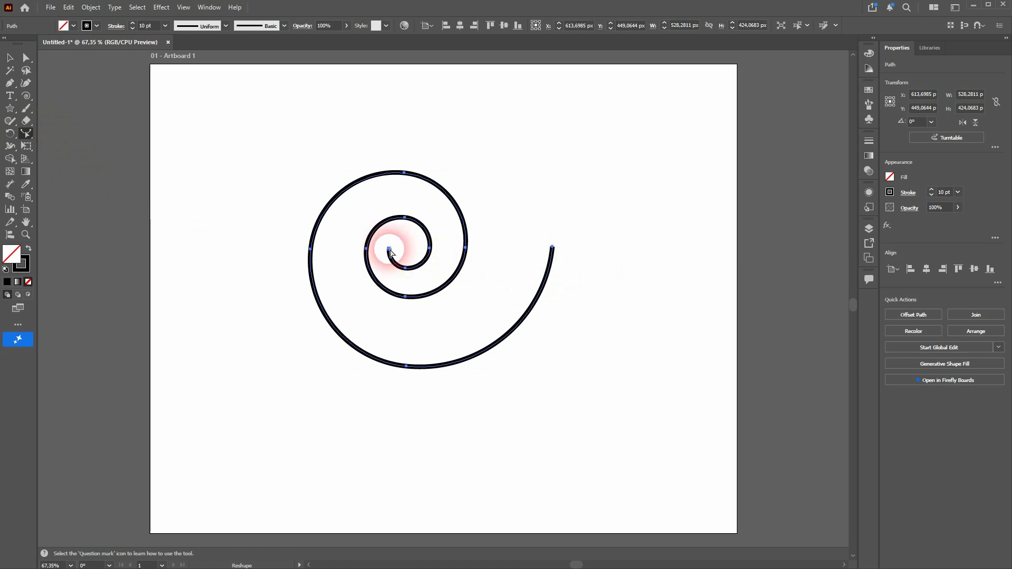
drag(391, 250, 440, 214)
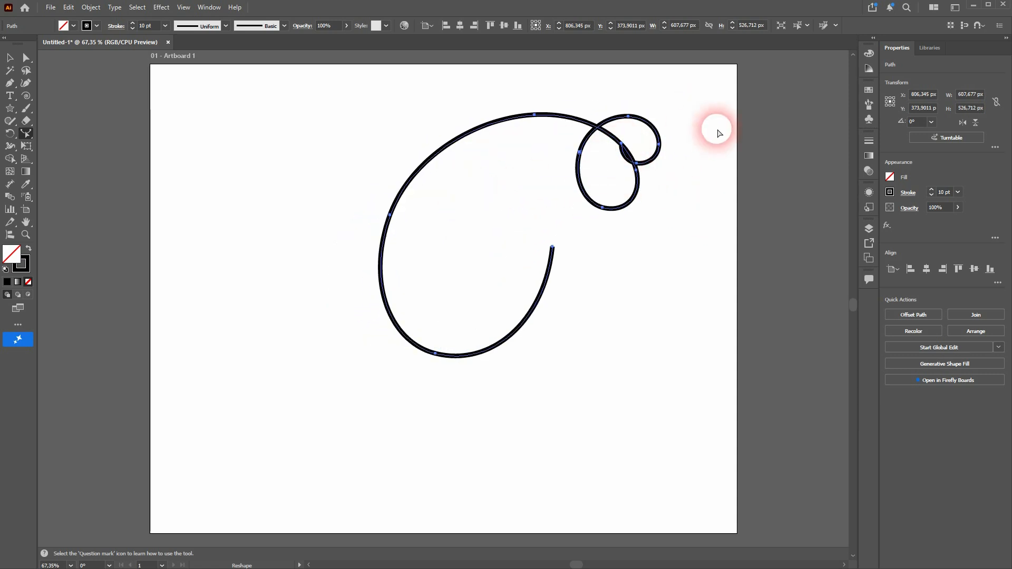
drag(622, 148, 166, 446)
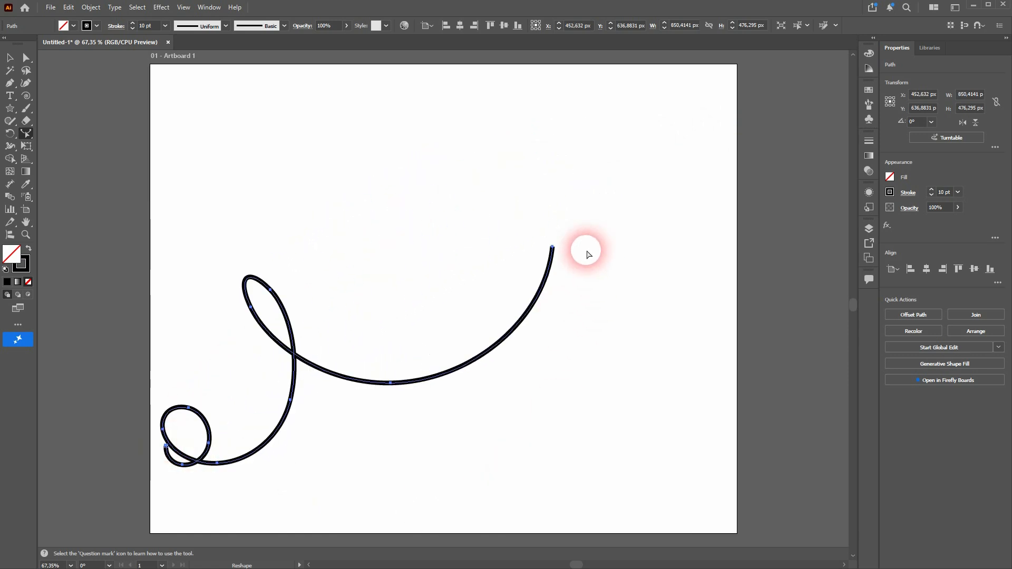
drag(553, 249, 760, 322)
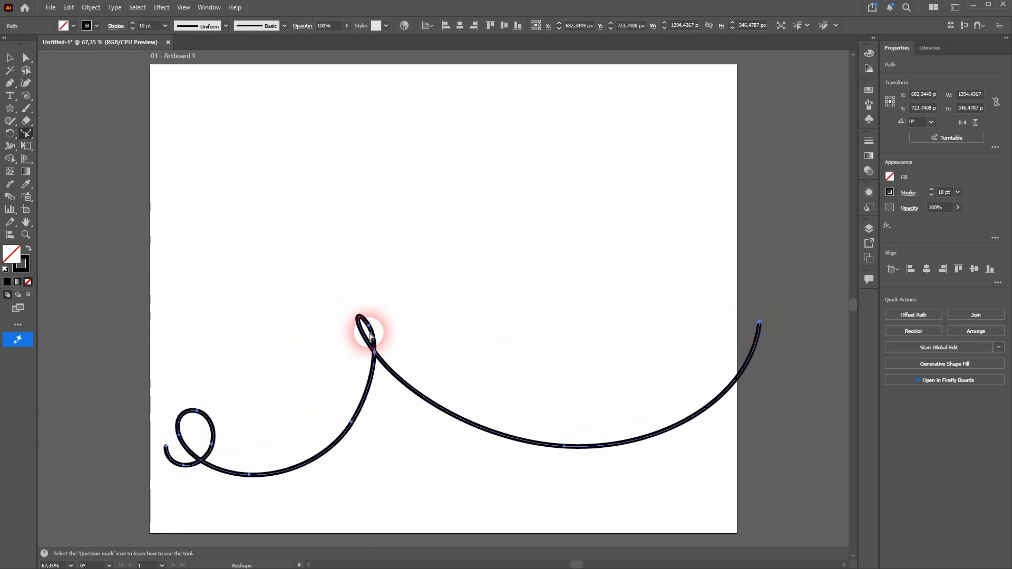
click(11, 59)
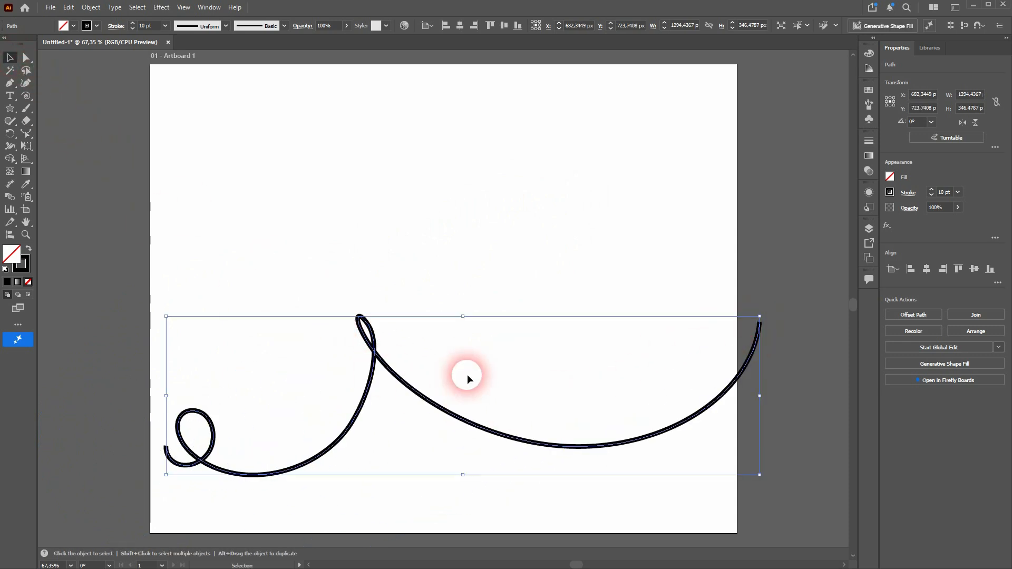